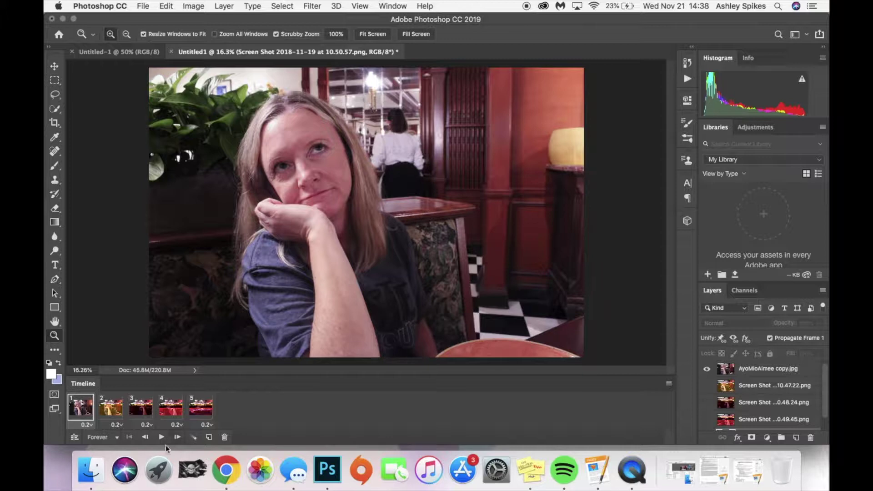
- Play and stop the example glitch animation in the timeline, then clear the window away to reach the desktop
{"action": "left_click", "coordinate": [161, 438]}
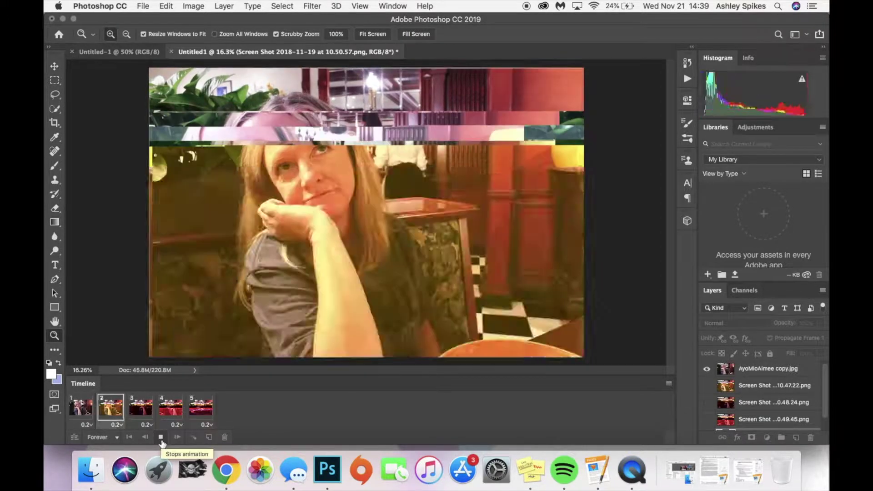
{"action": "left_click", "coordinate": [160, 437]}
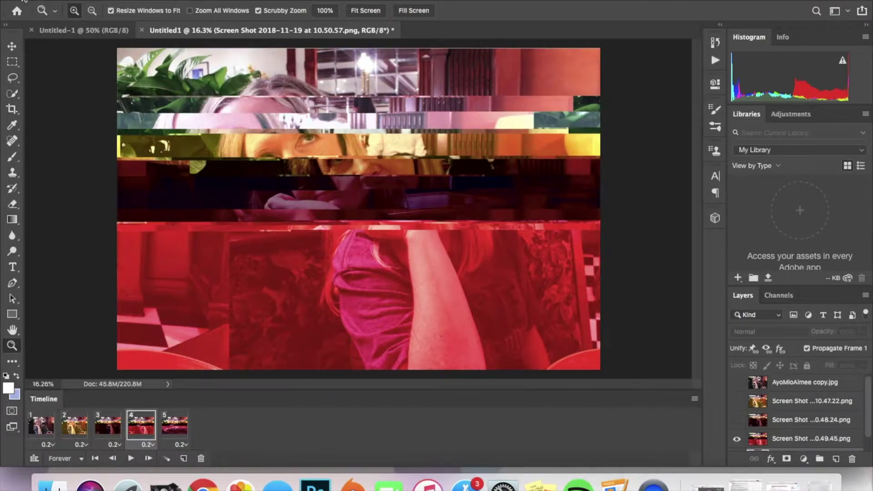
{"action": "left_click", "coordinate": [23, 2]}
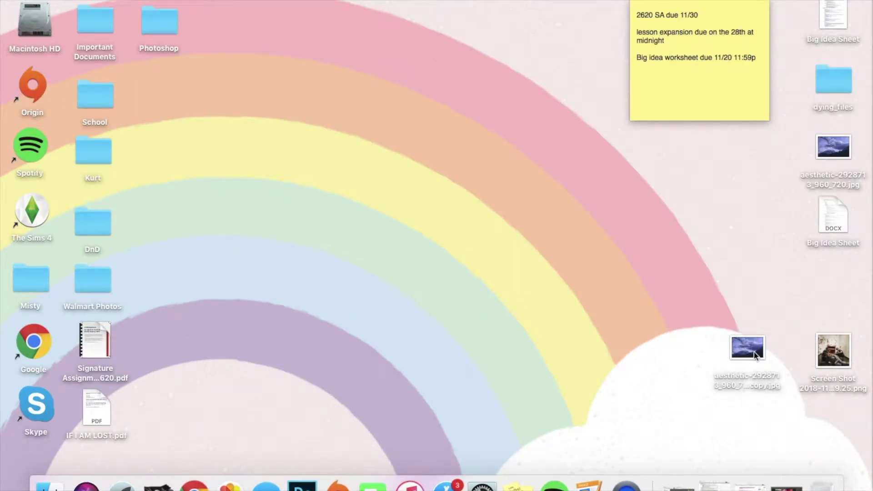
- Open aesthetic-2928713_960_720 copy.jpg from the desktop as an image preview and also as raw code in TextEdit
{"action": "double_click", "coordinate": [754, 352]}
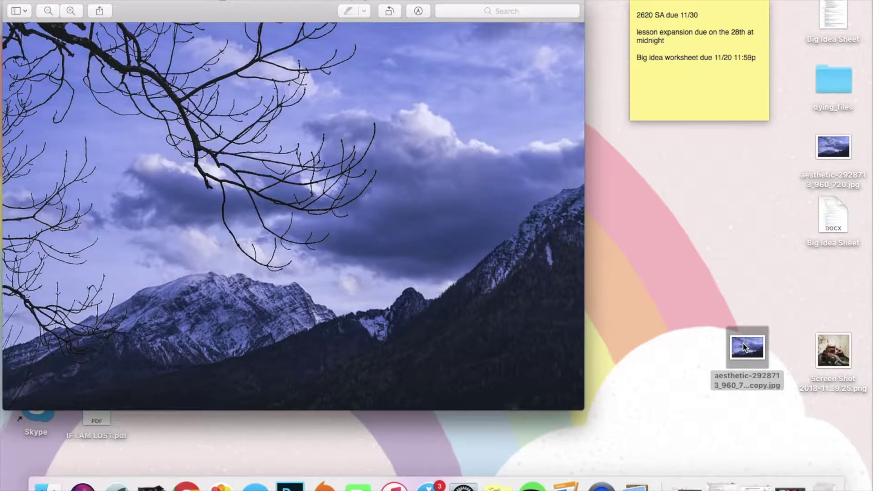
{"action": "right_click", "coordinate": [743, 342]}
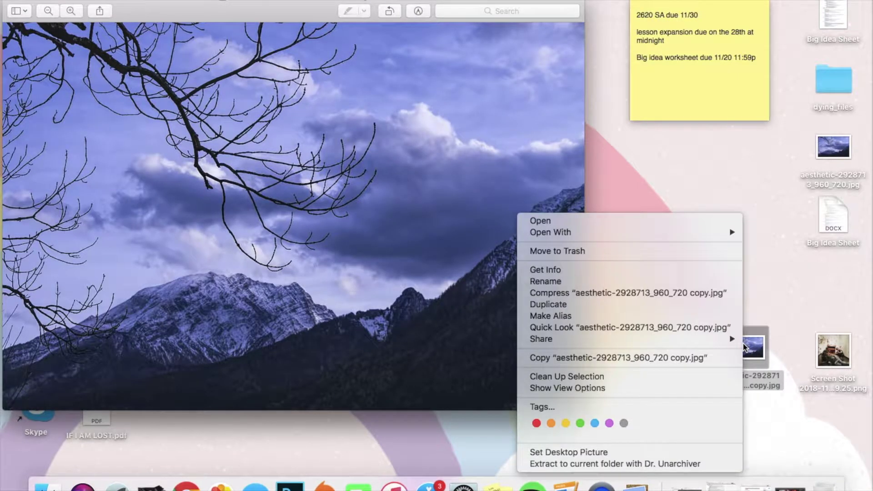
{"action": "mouse_move", "coordinate": [616, 238]}
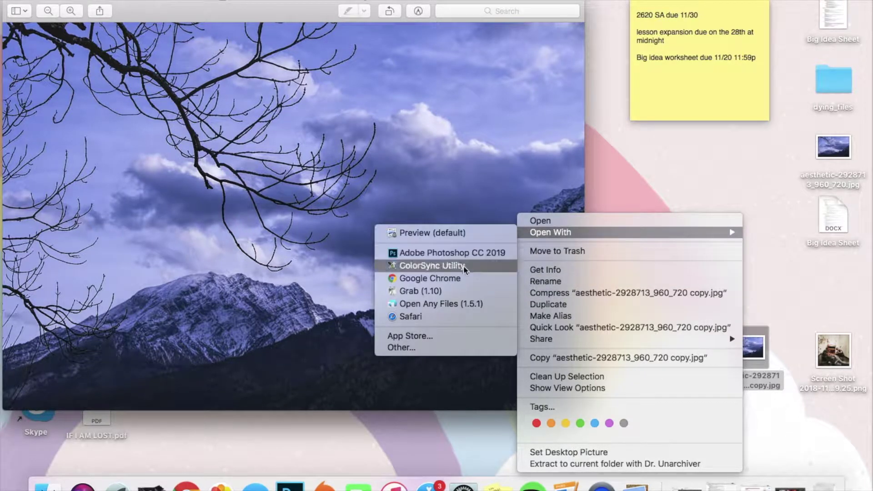
{"action": "left_click", "coordinate": [450, 348]}
{"action": "scroll", "coordinate": [414, 220], "scroll_direction": "down", "scroll_amount": 10}
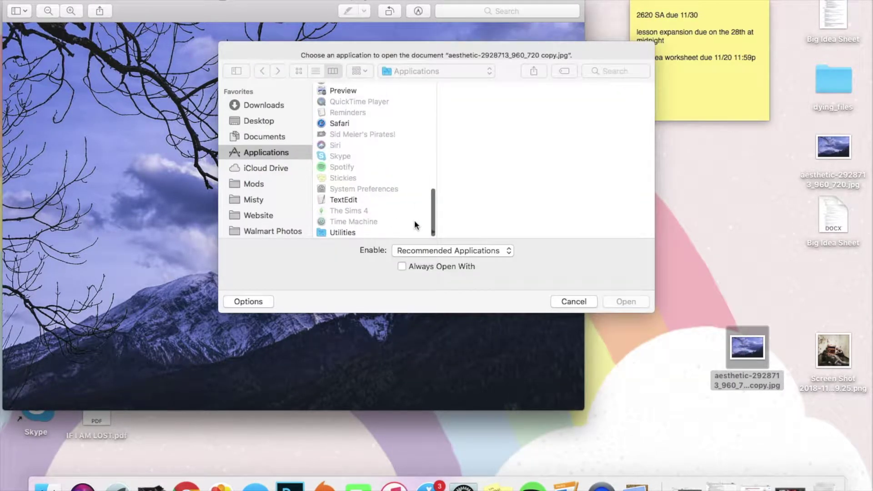
{"action": "left_click", "coordinate": [345, 203]}
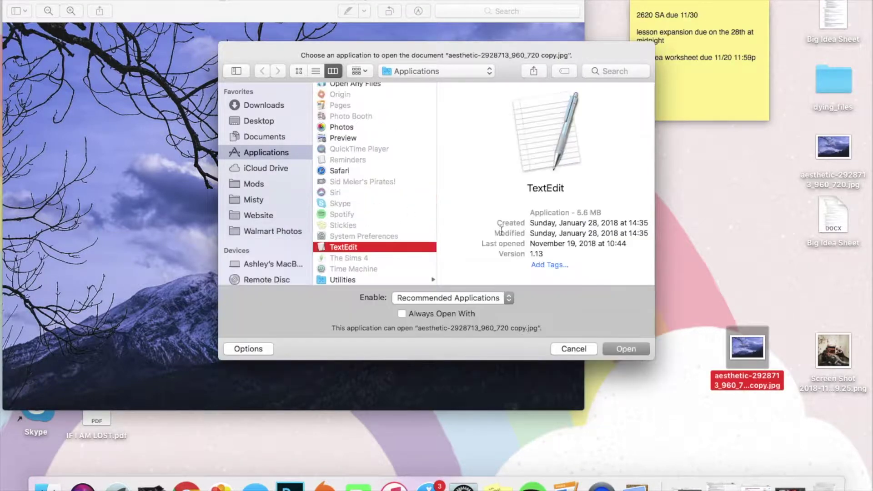
{"action": "left_click", "coordinate": [626, 348]}
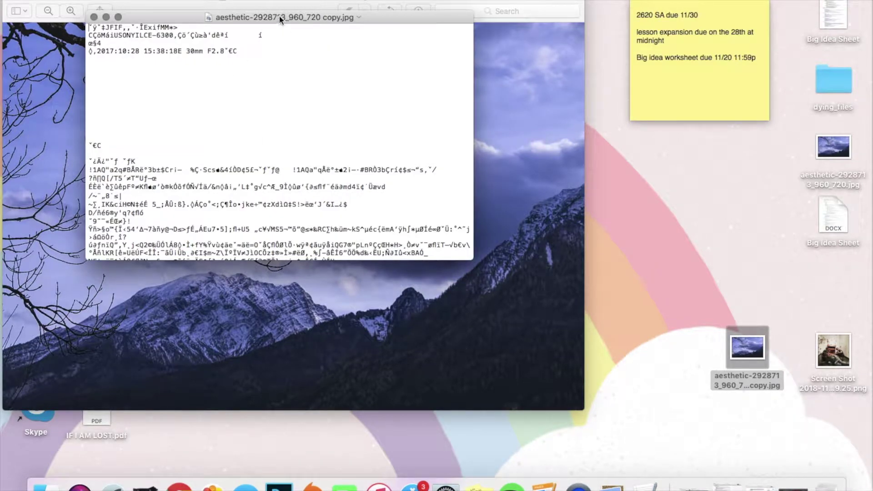
- Place the code window beside the image preview, delete a block of about seven lines from the code and save
{"action": "left_click_drag", "start_coordinate": [278, 18], "coordinate": [667, 36]}
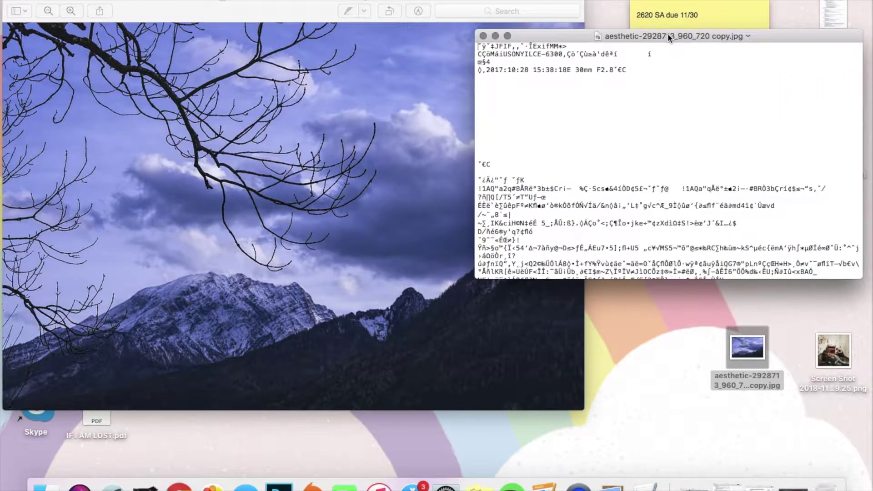
{"action": "scroll", "coordinate": [683, 205], "scroll_direction": "down", "scroll_amount": 10}
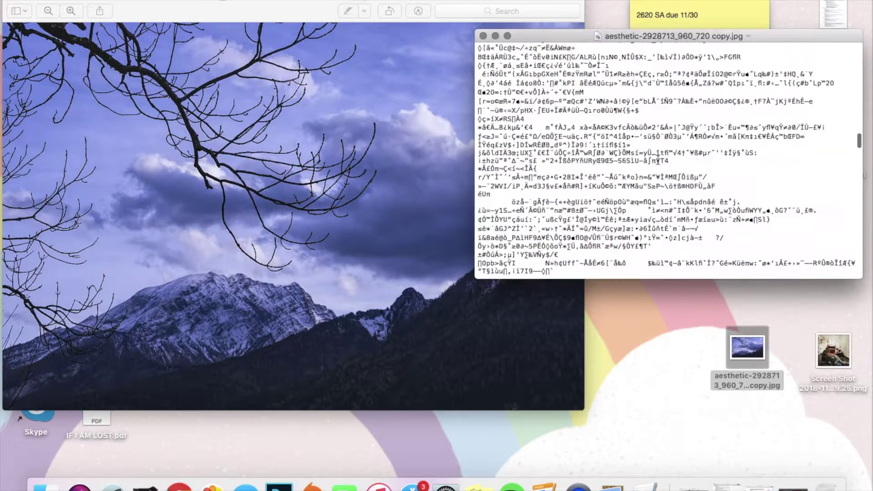
{"action": "scroll", "coordinate": [657, 162], "scroll_direction": "up", "scroll_amount": 10}
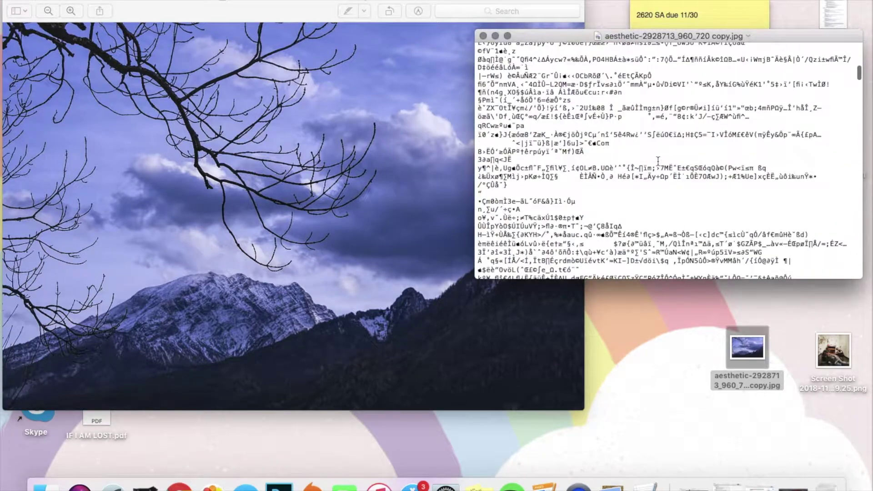
{"action": "scroll", "coordinate": [658, 162], "scroll_direction": "down", "scroll_amount": 5}
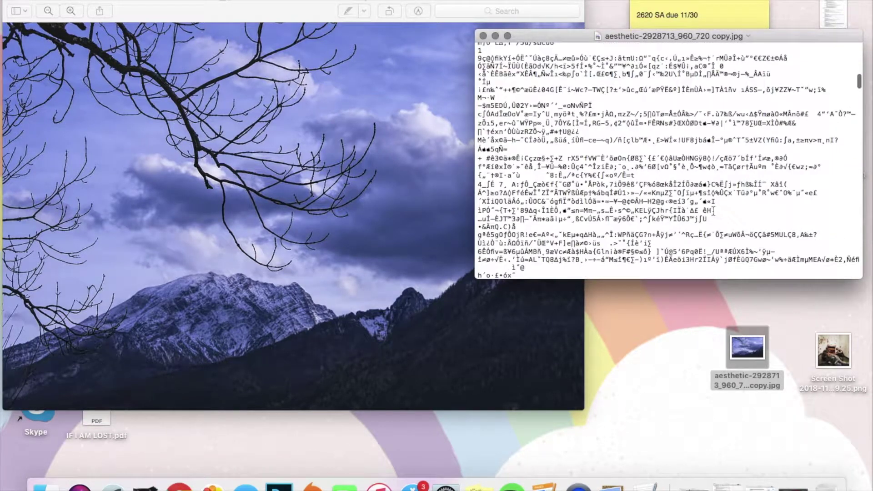
{"action": "left_click_drag", "start_coordinate": [712, 210], "coordinate": [567, 149]}
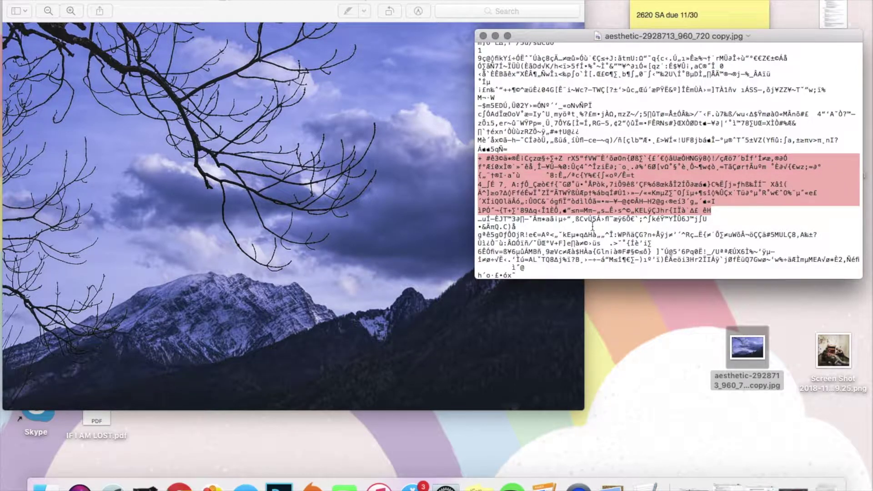
{"action": "key", "text": "BackSpace"}
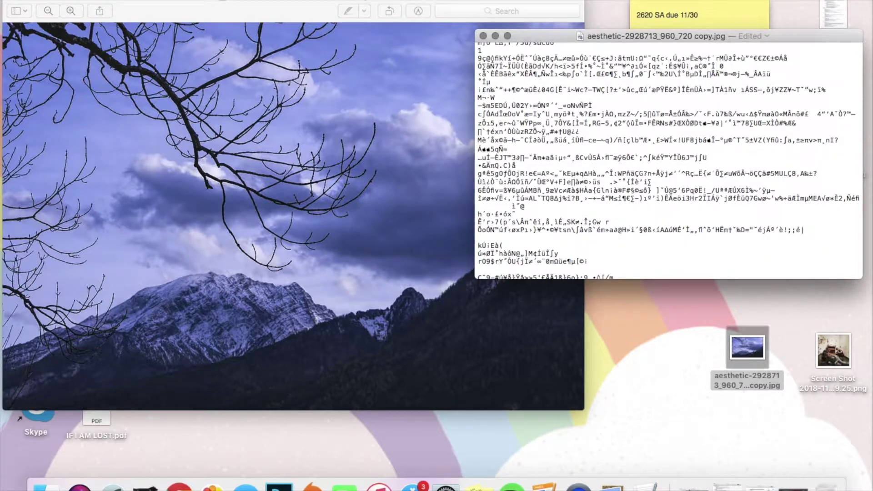
{"action": "key", "text": "super+w"}
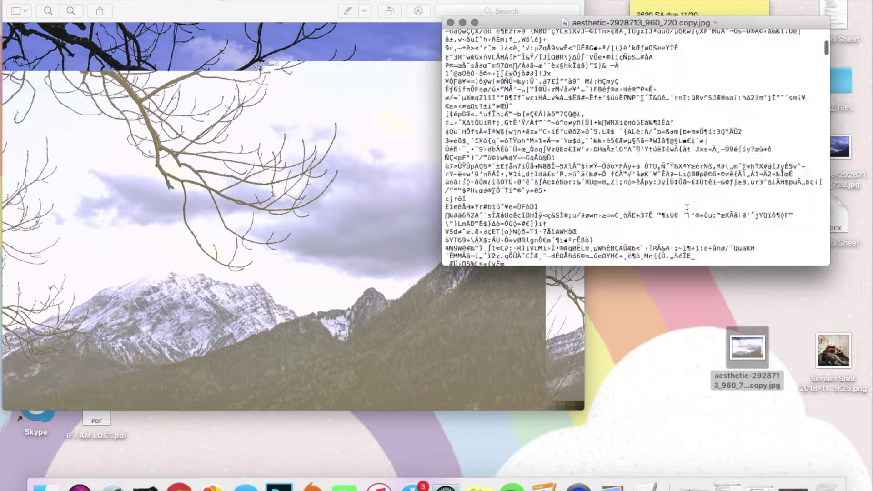
- Delete a second block of about eight lines further down in the image's code and save the file
{"action": "scroll", "coordinate": [687, 209], "scroll_direction": "down", "scroll_amount": 10}
{"action": "scroll", "coordinate": [687, 210], "scroll_direction": "down", "scroll_amount": 10}
{"action": "left_click_drag", "start_coordinate": [579, 193], "coordinate": [526, 133]}
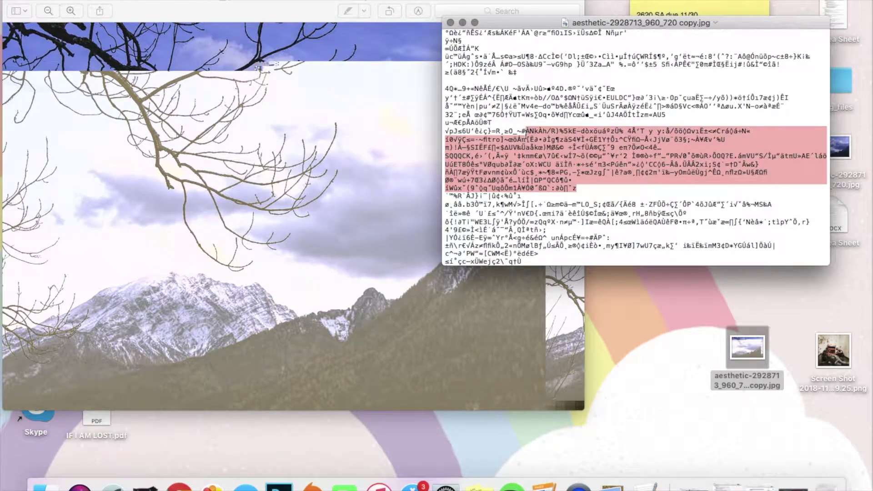
{"action": "key", "text": "BackSpace"}
{"action": "key", "text": "super+s"}
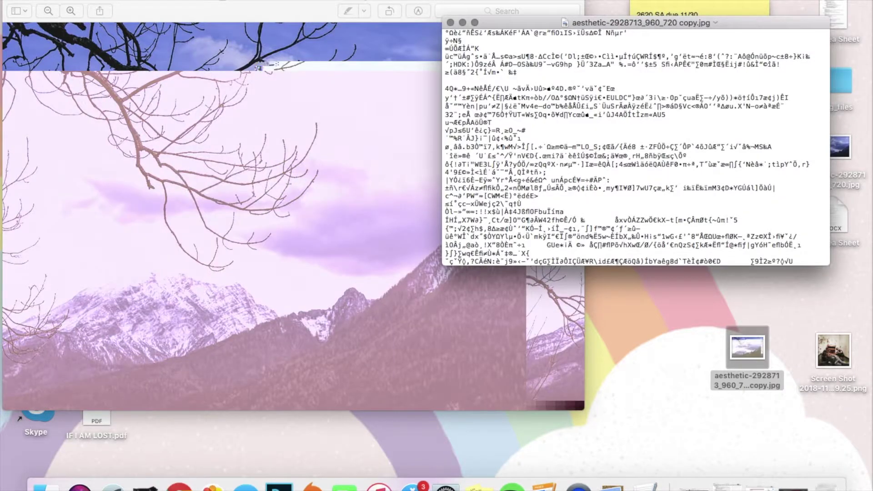
- Remove another block of about eight lines much deeper in the image's code and save the file
{"action": "scroll", "coordinate": [594, 166], "scroll_direction": "up", "scroll_amount": 5}
{"action": "scroll", "coordinate": [594, 166], "scroll_direction": "down", "scroll_amount": 15}
{"action": "scroll", "coordinate": [594, 166], "scroll_direction": "down", "scroll_amount": 10}
{"action": "scroll", "coordinate": [594, 166], "scroll_direction": "down", "scroll_amount": 8}
{"action": "left_click_drag", "start_coordinate": [458, 168], "coordinate": [515, 233]}
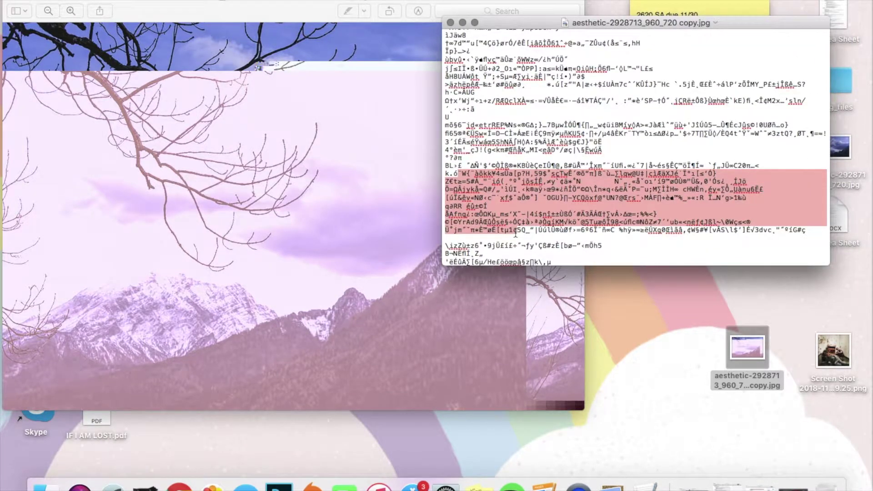
{"action": "key", "text": "BackSpace"}
{"action": "key", "text": "super+s"}
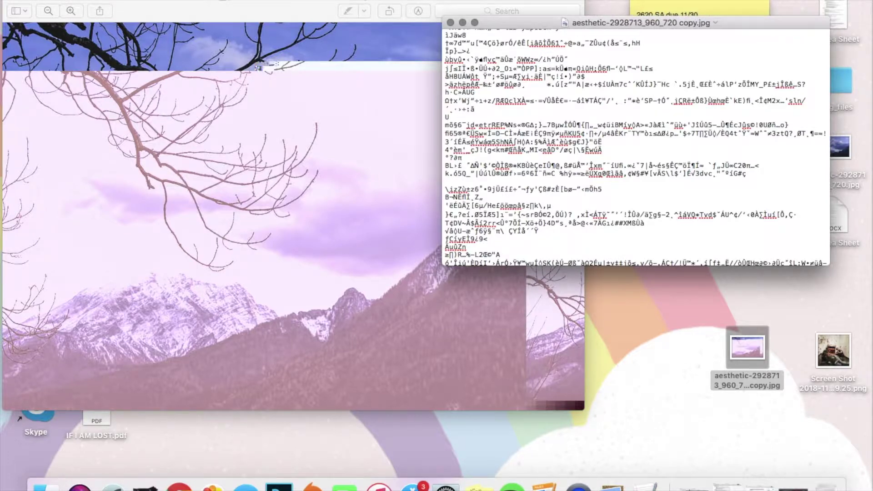
- Copy a block of several code lines, paste it a little further down in the code, and save the file
{"action": "scroll", "coordinate": [604, 205], "scroll_direction": "down", "scroll_amount": 5}
{"action": "left_click_drag", "start_coordinate": [574, 196], "coordinate": [521, 138]}
{"action": "right_click", "coordinate": [555, 160]}
{"action": "left_click", "coordinate": [576, 196]}
{"action": "scroll", "coordinate": [518, 177], "scroll_direction": "down", "scroll_amount": 3}
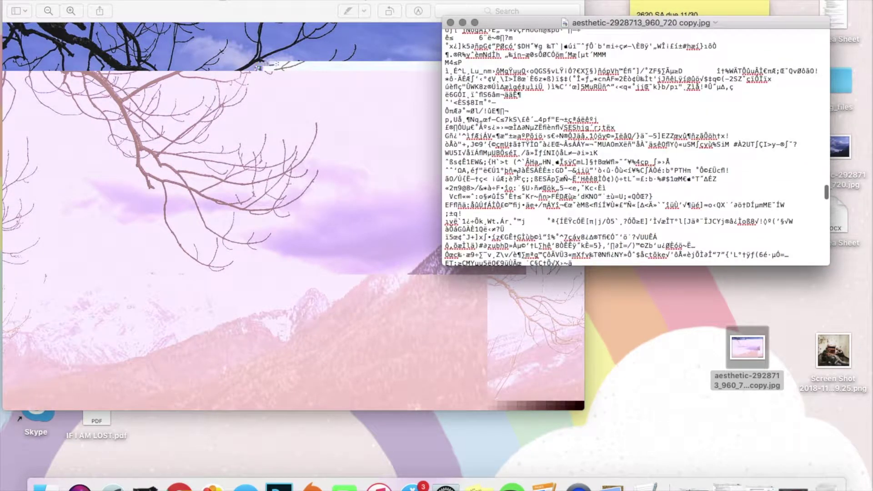
{"action": "right_click", "coordinate": [517, 179]}
{"action": "left_click", "coordinate": [517, 203]}
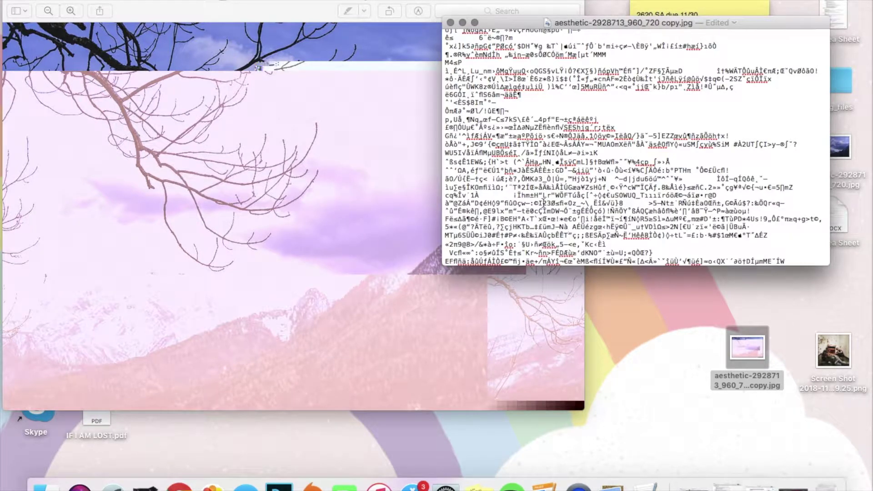
{"action": "key", "text": "cmd+s"}
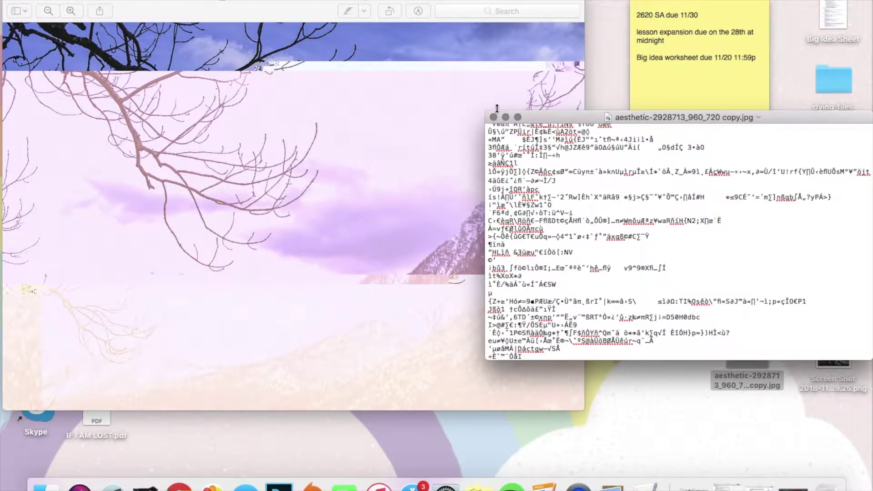
- Close the code file, duplicate the glitched image on the desktop, and place the duplicate just above the glitched image
{"action": "left_click", "coordinate": [493, 117]}
{"action": "left_click", "coordinate": [752, 349]}
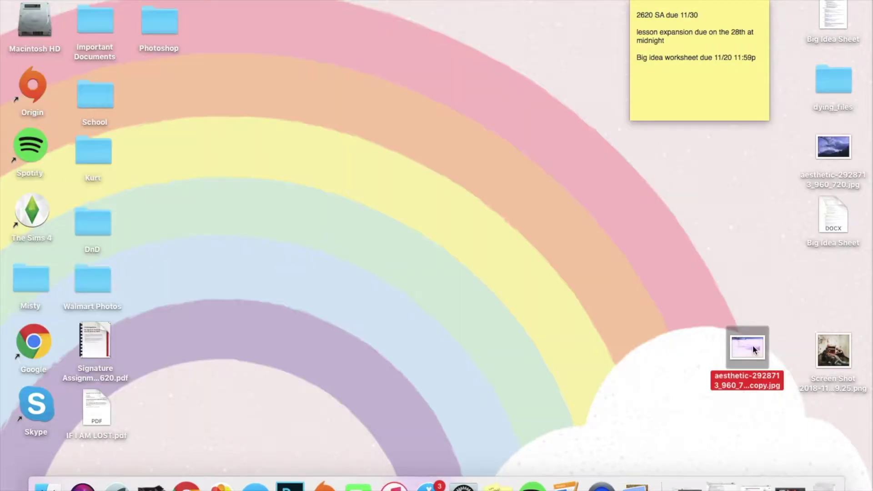
{"action": "right_click", "coordinate": [754, 349]}
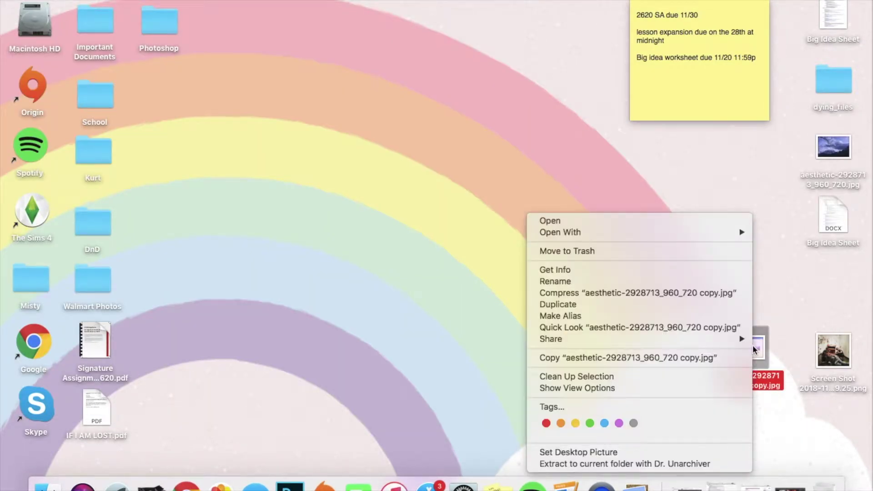
{"action": "left_click", "coordinate": [636, 303]}
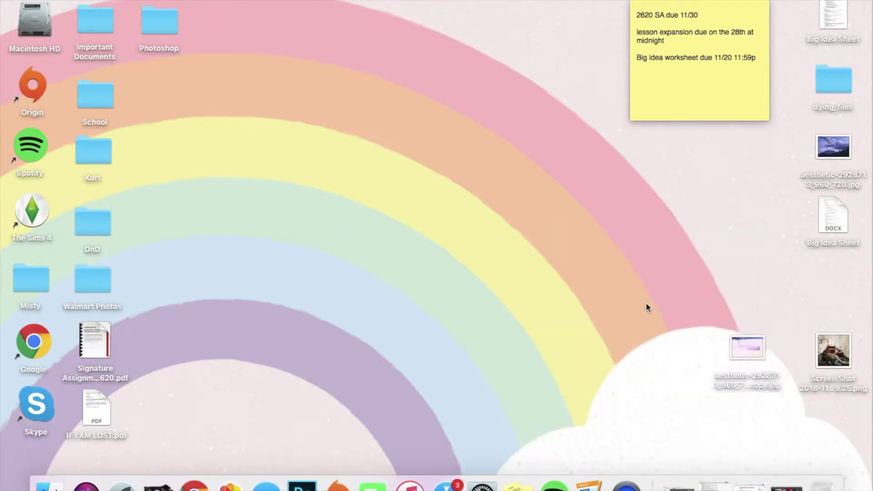
{"action": "left_click_drag", "start_coordinate": [771, 374], "coordinate": [758, 252]}
- Open aesthetic-2928713_960_720 copy 2.jpg as raw code in TextEdit and also as an image preview
{"action": "right_click", "coordinate": [757, 253]}
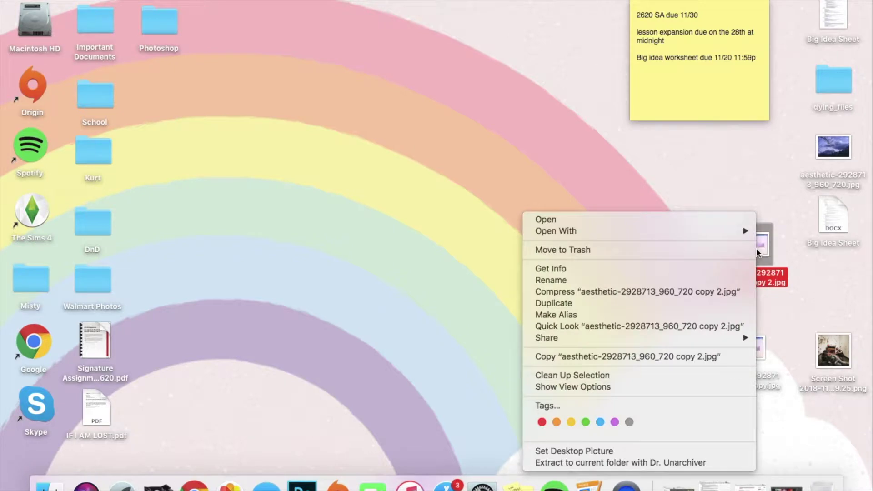
{"action": "mouse_move", "coordinate": [676, 227]}
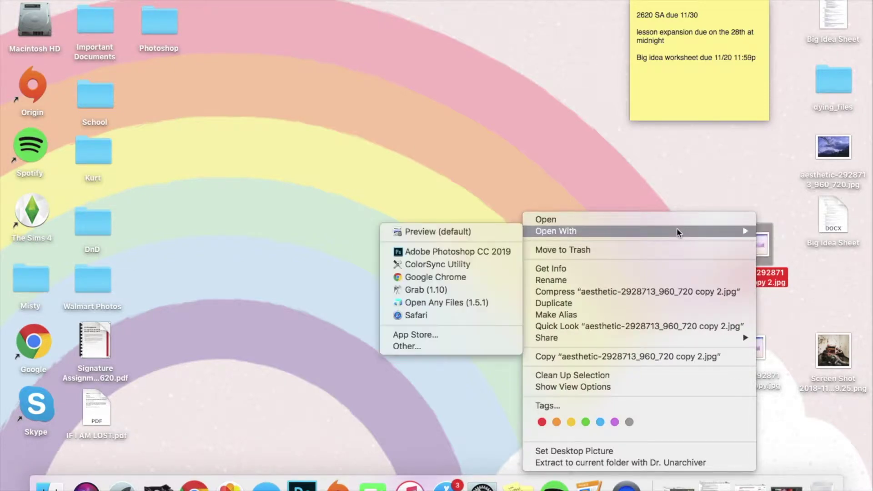
{"action": "left_click", "coordinate": [460, 346]}
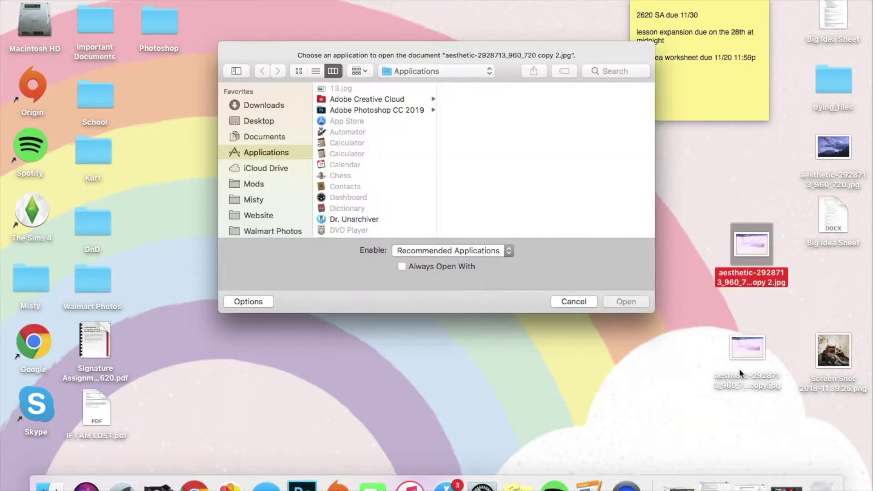
{"action": "scroll", "coordinate": [389, 172], "scroll_direction": "down", "scroll_amount": 5}
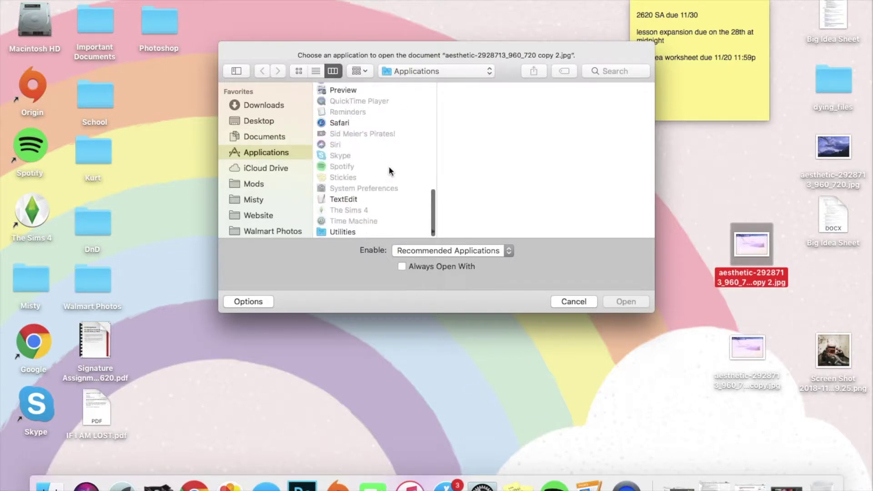
{"action": "left_click", "coordinate": [342, 199]}
{"action": "left_click", "coordinate": [626, 299]}
{"action": "double_click", "coordinate": [753, 246]}
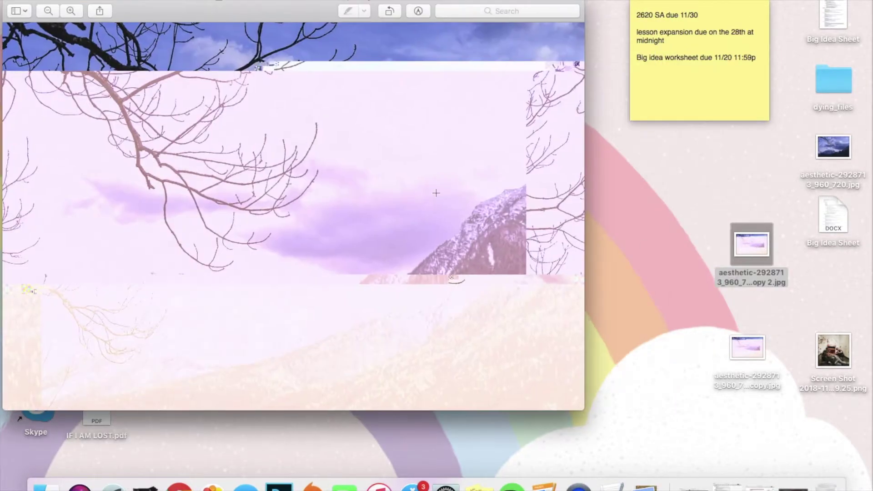
- Arrange the preview of the duplicate and its code window side by side, with the code window in front
{"action": "left_click_drag", "start_coordinate": [249, 5], "coordinate": [538, 2]}
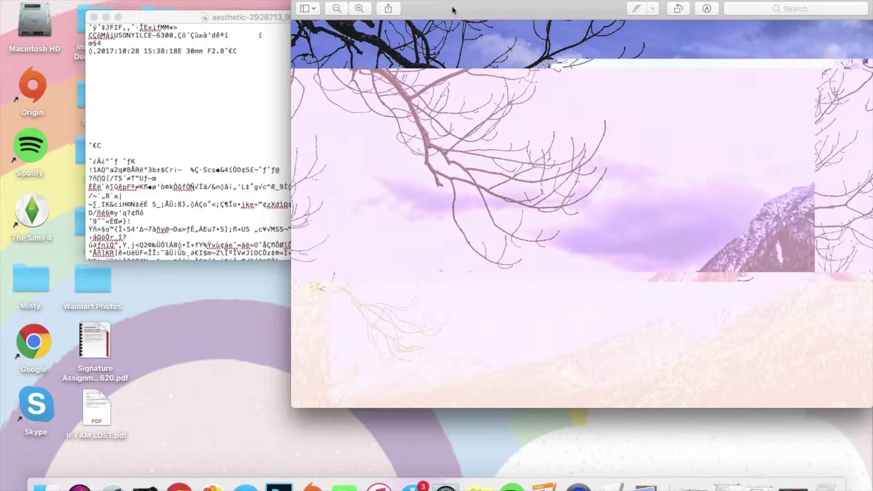
{"action": "left_click", "coordinate": [231, 78]}
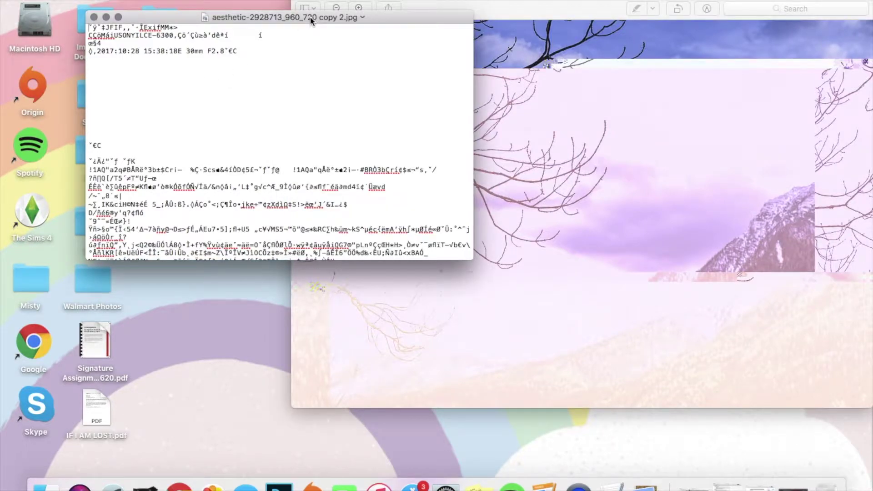
{"action": "left_click_drag", "start_coordinate": [310, 16], "coordinate": [280, 25]}
- Delete a block of about nine lines from the duplicate's code, save it, and close the code file
{"action": "scroll", "coordinate": [238, 103], "scroll_direction": "down", "scroll_amount": 10}
{"action": "left_click_drag", "start_coordinate": [135, 141], "coordinate": [191, 214]}
{"action": "key", "text": "BackSpace"}
{"action": "key", "text": "super+s"}
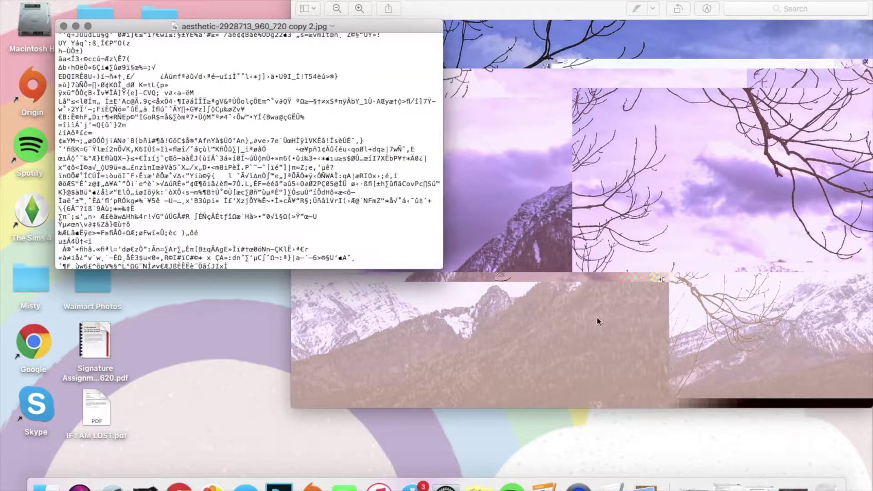
{"action": "left_click", "coordinate": [63, 26]}
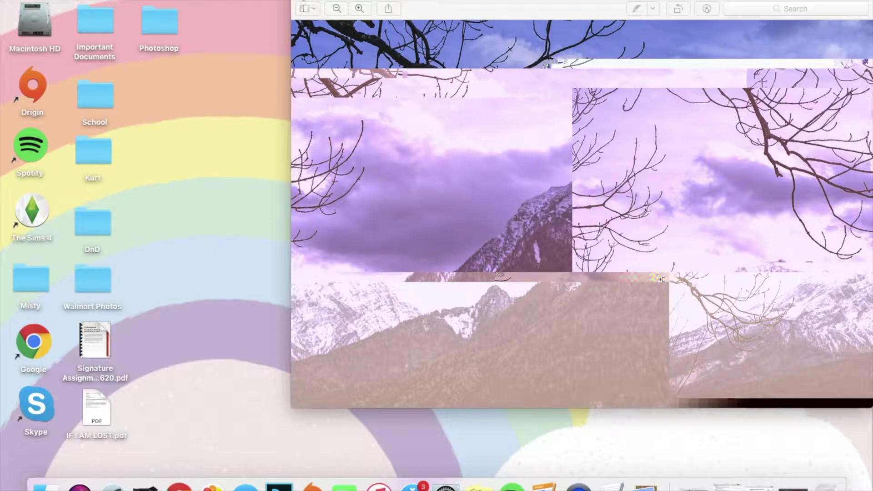
- Close the image preview and duplicate aesthetic-2928713_960_720 copy 2.jpg, placing the duplicate beside it on the desktop
{"action": "key", "text": "super+w"}
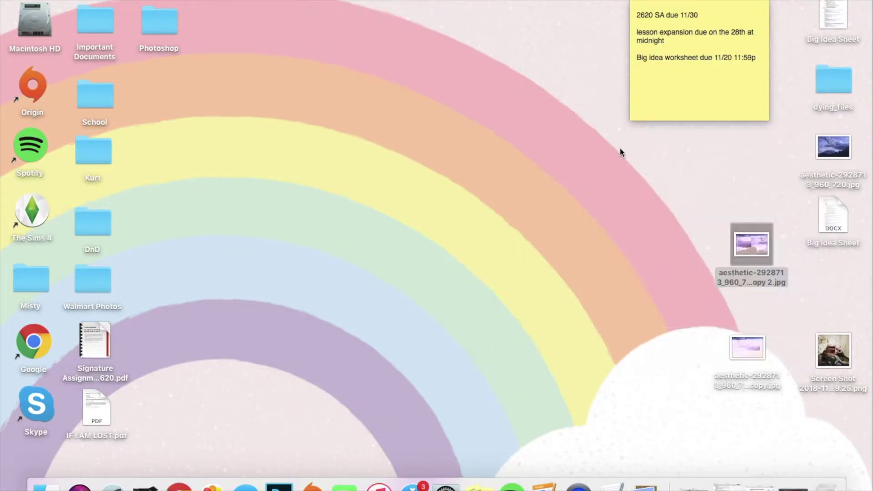
{"action": "right_click", "coordinate": [739, 242]}
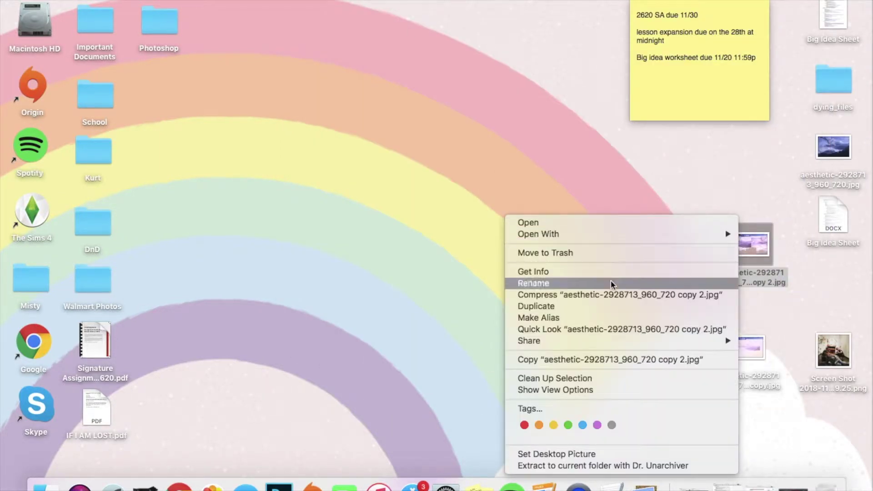
{"action": "left_click", "coordinate": [607, 305]}
{"action": "left_click_drag", "start_coordinate": [766, 268], "coordinate": [658, 235]}
- Open aesthetic-2928713_960_720 copy 3.jpg as raw code in TextEdit next to its image preview
{"action": "right_click", "coordinate": [658, 235]}
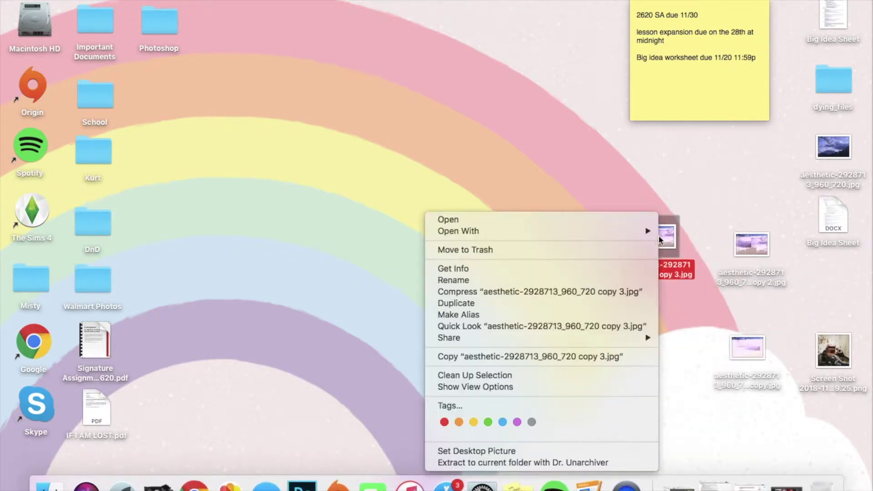
{"action": "mouse_move", "coordinate": [578, 235]}
- Try deleting a large block of code from copy 3.jpg and saving it; undo the deletion and save again
{"action": "left_click_drag", "start_coordinate": [582, 259], "coordinate": [578, 206]}
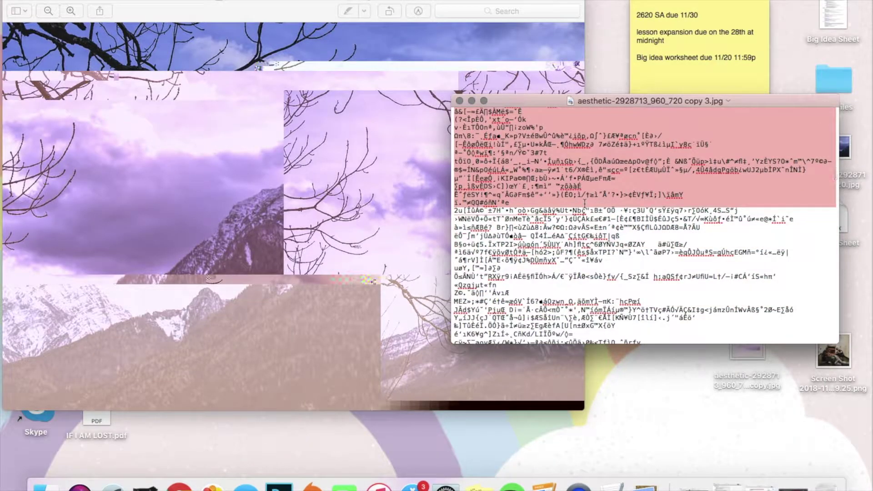
{"action": "key", "text": "BackSpace"}
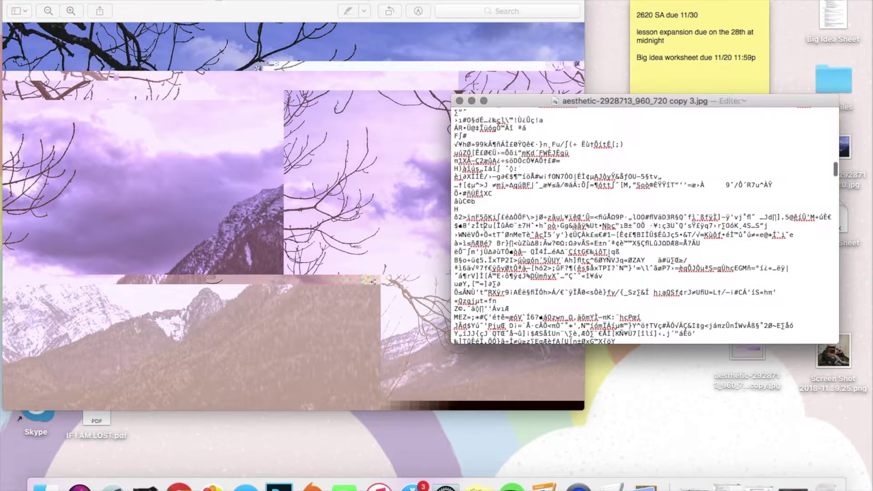
{"action": "key", "text": "super+s"}
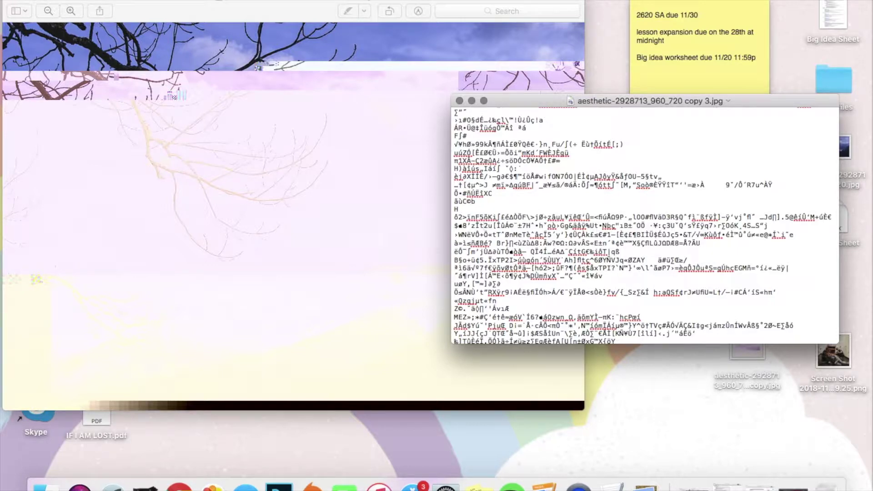
{"action": "key", "text": "super+z"}
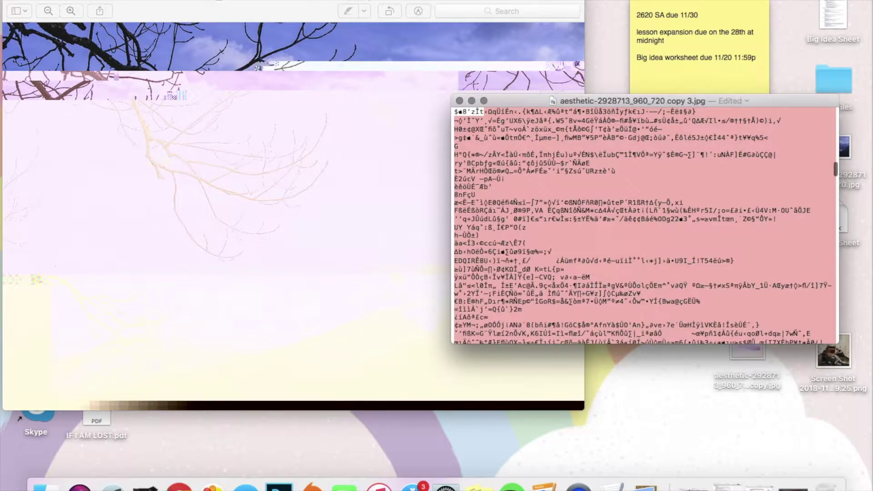
{"action": "key", "text": "super+s"}
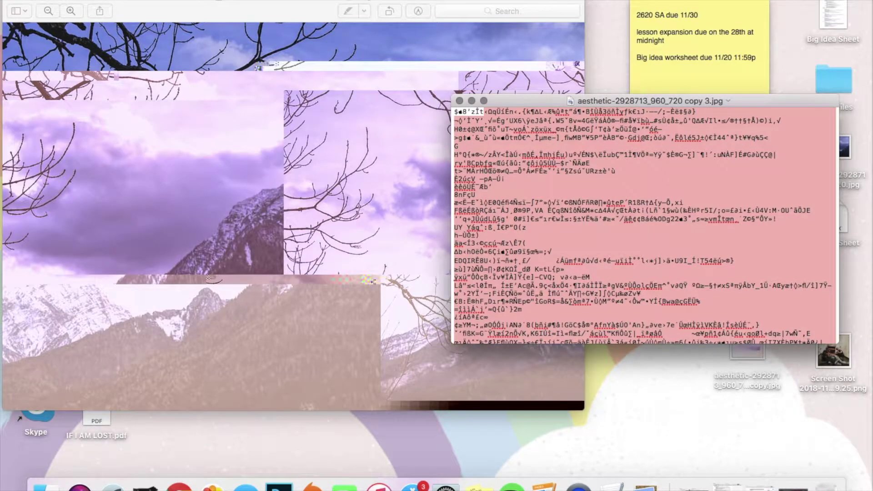
- Clear the text selection and look further down the code of copy 3.jpg for another passage to edit
{"action": "left_click", "coordinate": [543, 263]}
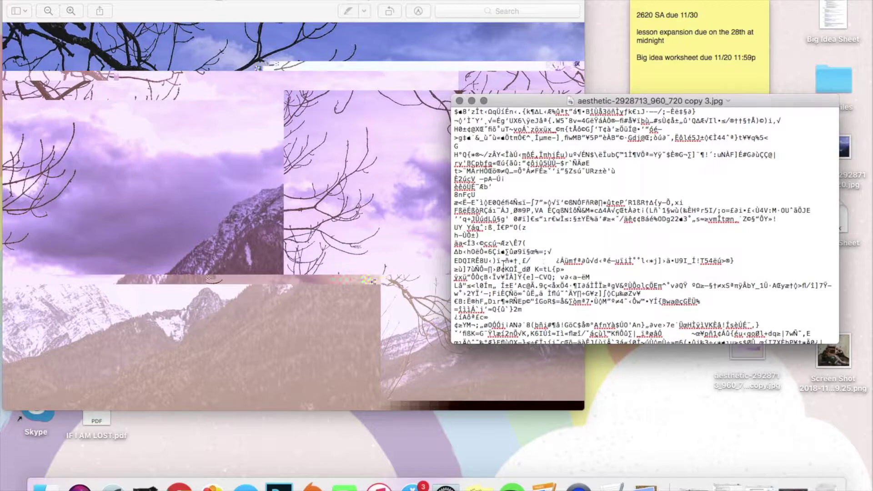
{"action": "scroll", "coordinate": [511, 242], "scroll_direction": "down", "scroll_amount": 5}
{"action": "scroll", "coordinate": [511, 242], "scroll_direction": "down", "scroll_amount": 5}
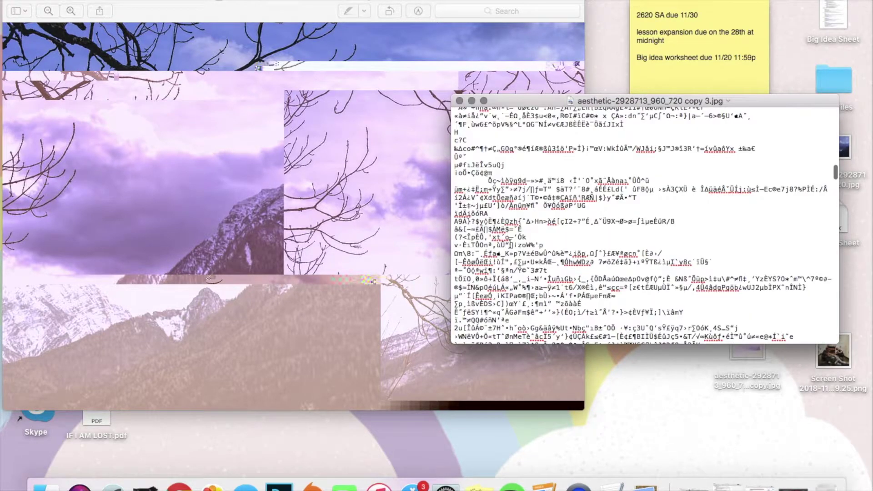
{"action": "scroll", "coordinate": [511, 243], "scroll_direction": "down", "scroll_amount": 5}
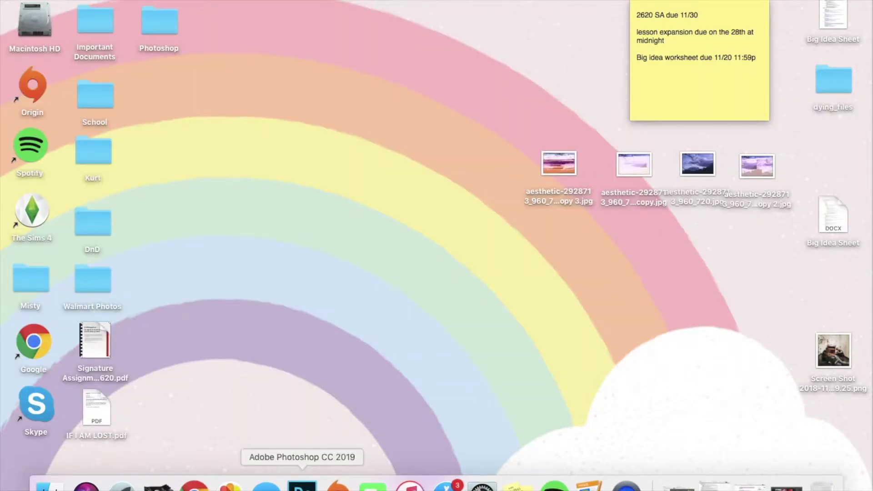
- Switch to Photoshop and load the original landscape JPG and its three glitched copies from the desktop into one layer stack
{"action": "left_click", "coordinate": [302, 484]}
{"action": "left_click", "coordinate": [39, 32]}
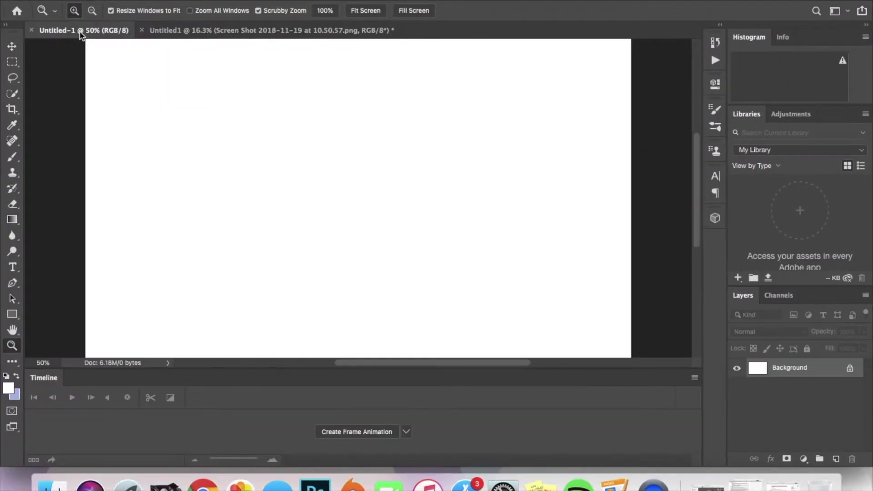
{"action": "left_click", "coordinate": [109, 0]}
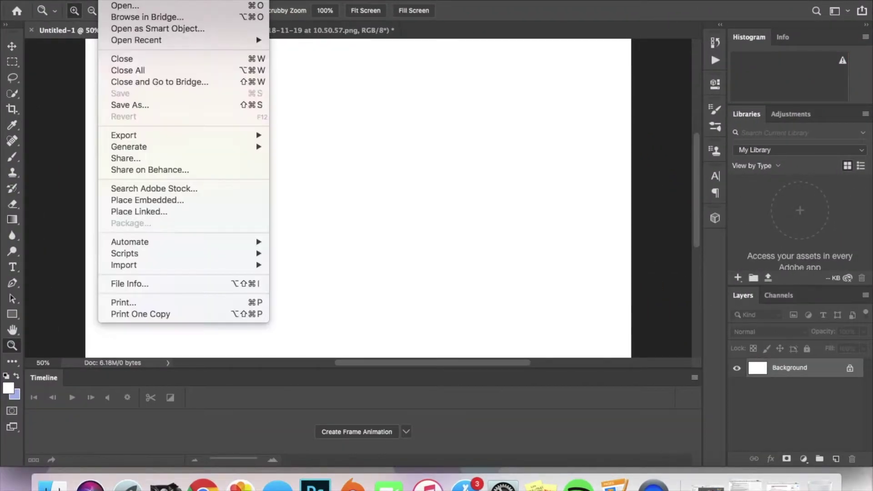
{"action": "mouse_move", "coordinate": [177, 260]}
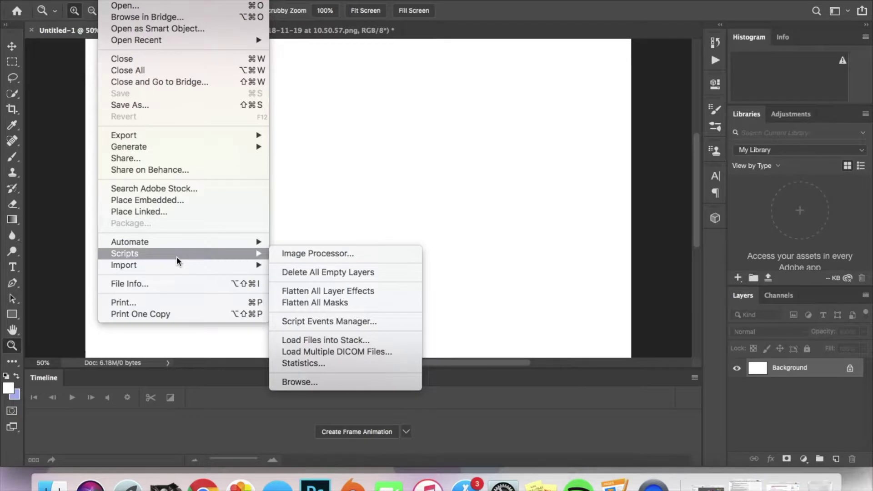
{"action": "left_click", "coordinate": [304, 340]}
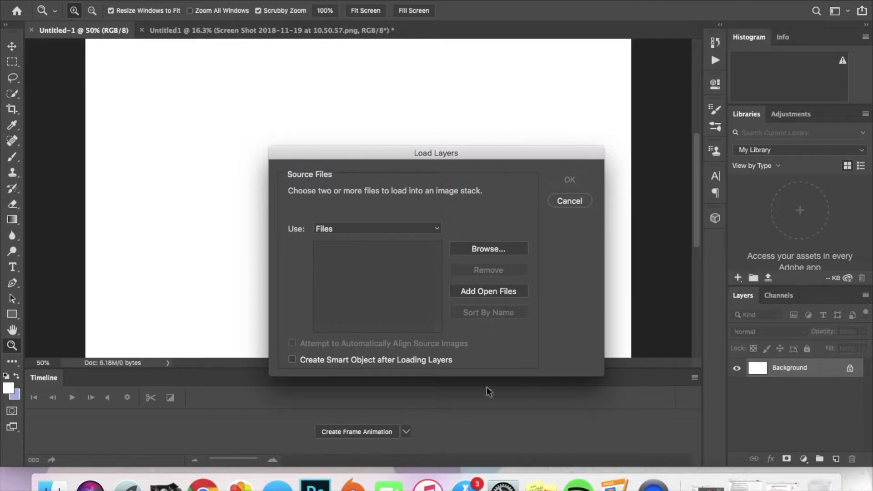
{"action": "left_click", "coordinate": [492, 250]}
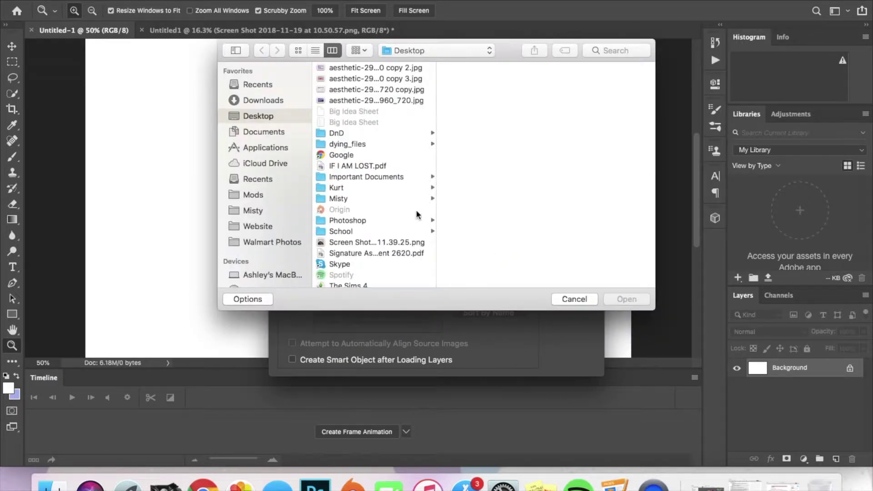
{"action": "left_click", "coordinate": [394, 101]}
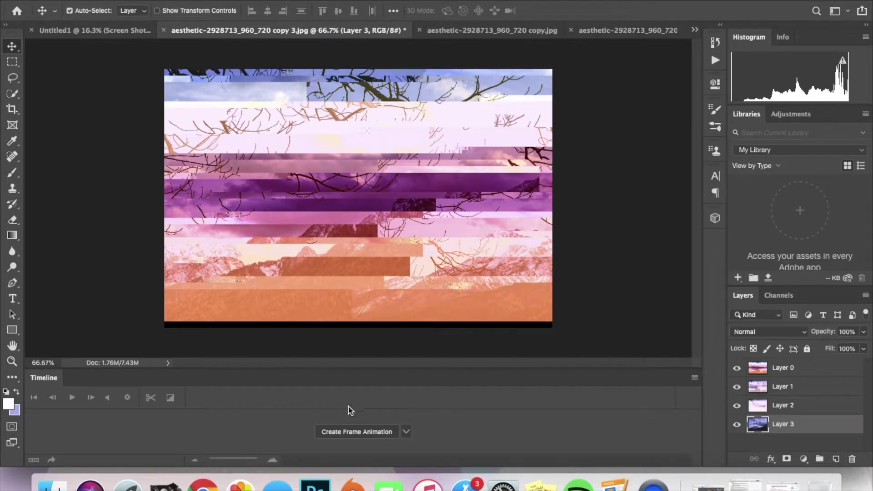
- Create a frame animation and make its frames from the four image layers
{"action": "left_click", "coordinate": [370, 435]}
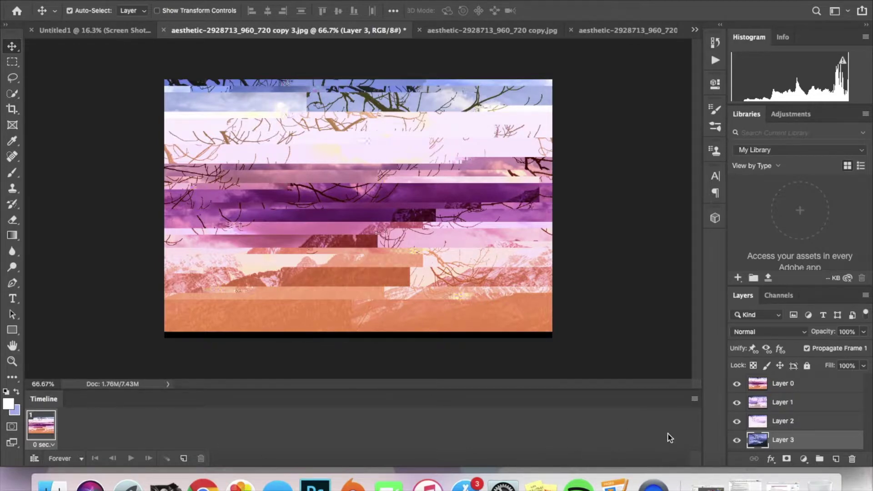
{"action": "left_click", "coordinate": [694, 399]}
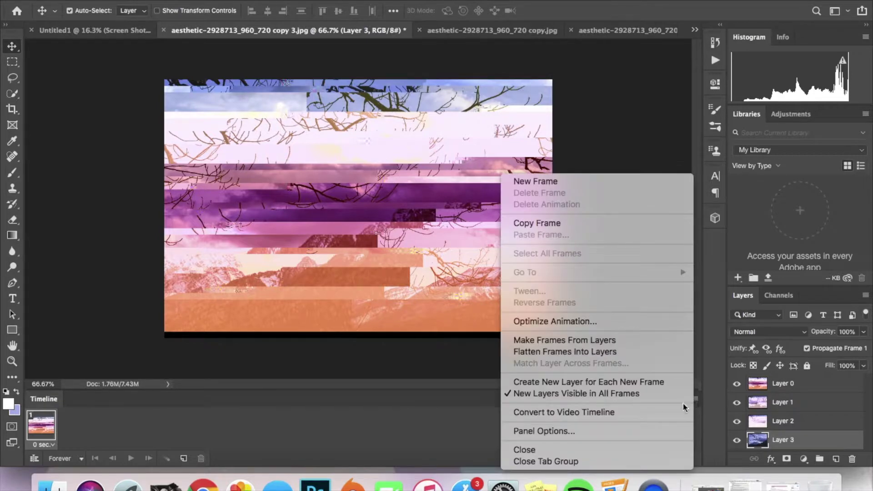
{"action": "left_click", "coordinate": [612, 344]}
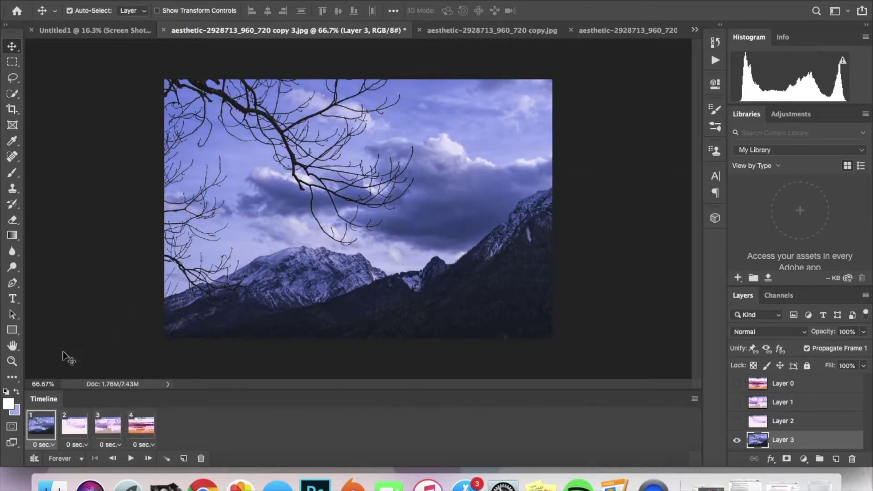
- Set the delay of all four animation frames to 0.2 seconds
{"action": "left_click", "coordinate": [46, 445]}
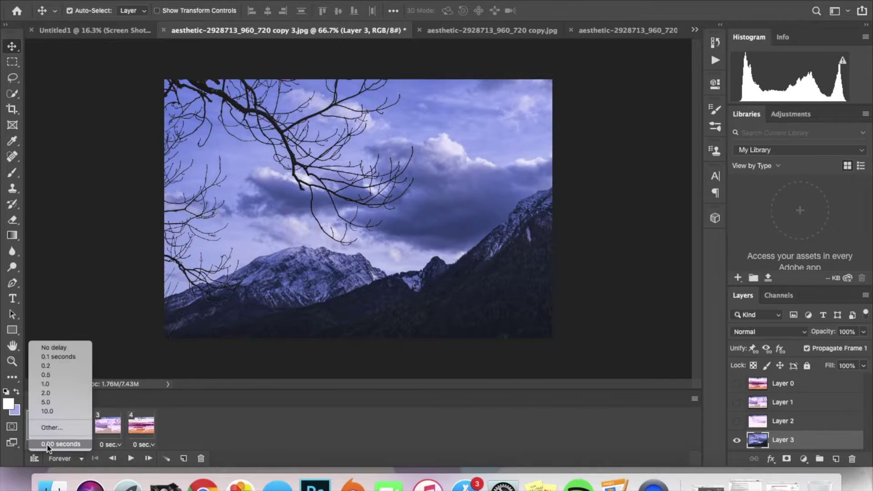
{"action": "left_click", "coordinate": [46, 365]}
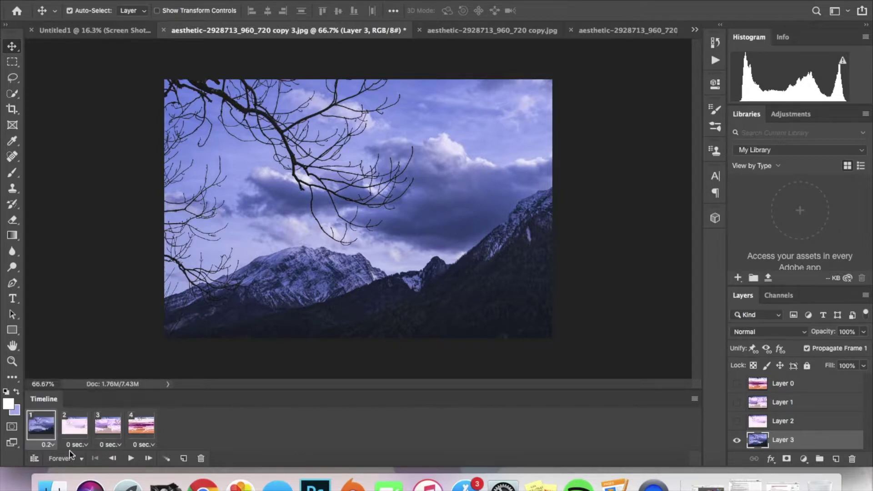
{"action": "left_click", "coordinate": [73, 444]}
{"action": "left_click", "coordinate": [80, 370]}
- Play the animation from the first frame and stop the playback
{"action": "left_click", "coordinate": [36, 431]}
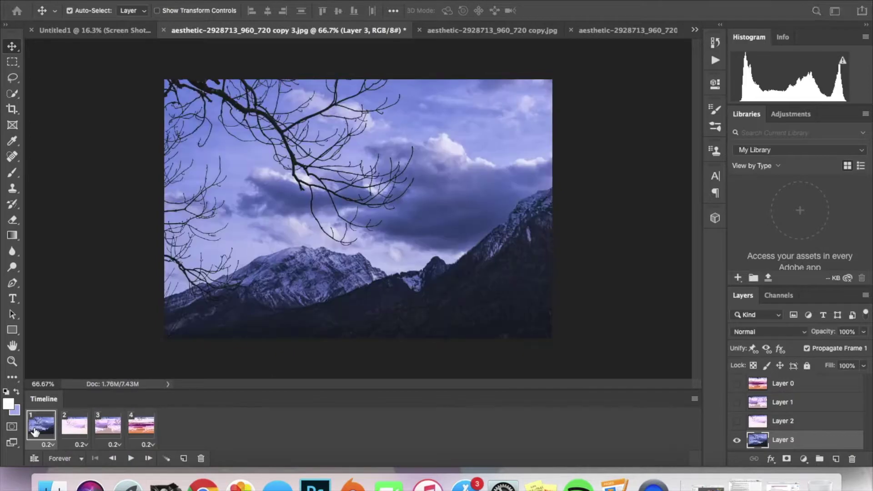
{"action": "left_click", "coordinate": [131, 458]}
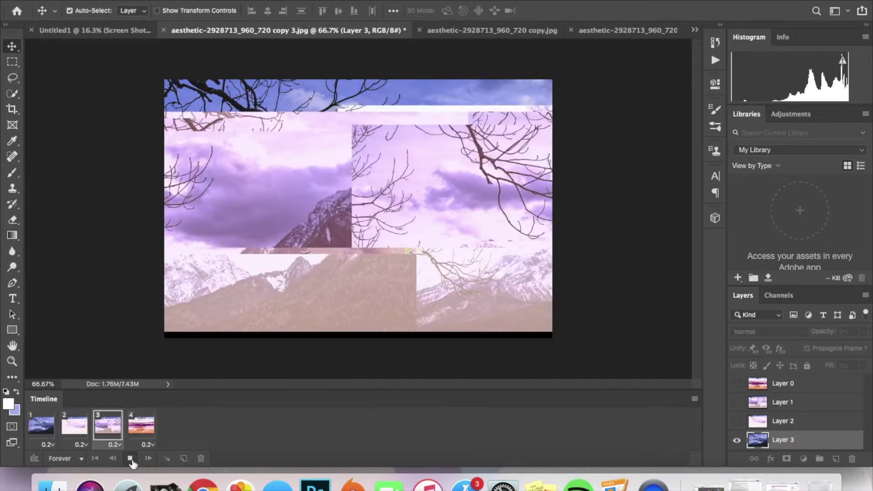
{"action": "left_click", "coordinate": [131, 459]}
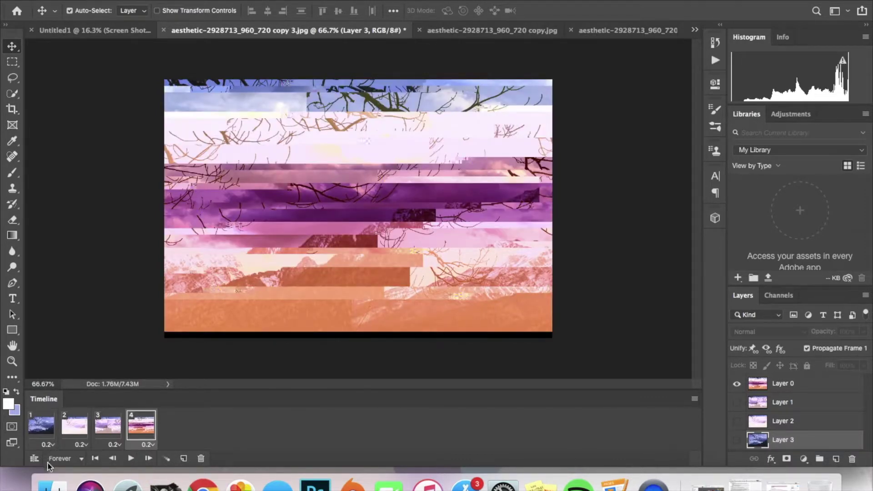
- Look through the looping options for the animation and leave it on Forever
{"action": "left_click", "coordinate": [80, 459]}
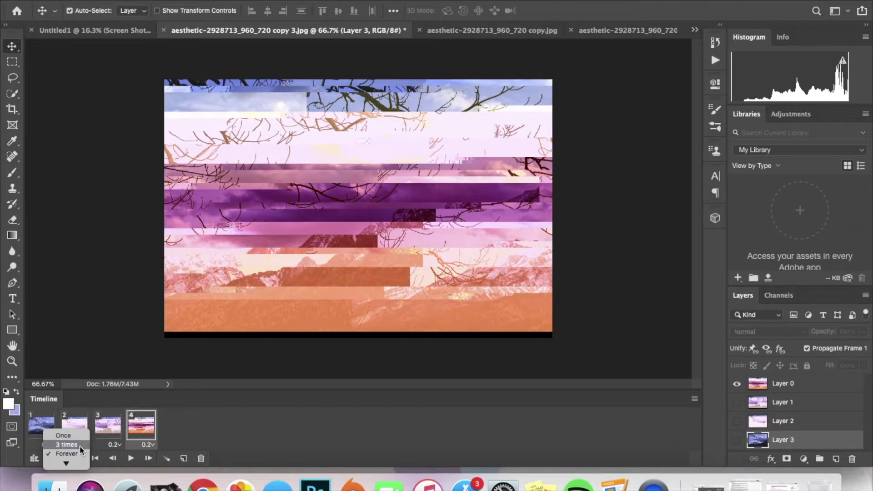
{"action": "scroll", "coordinate": [80, 445], "scroll_direction": "down", "scroll_amount": 1}
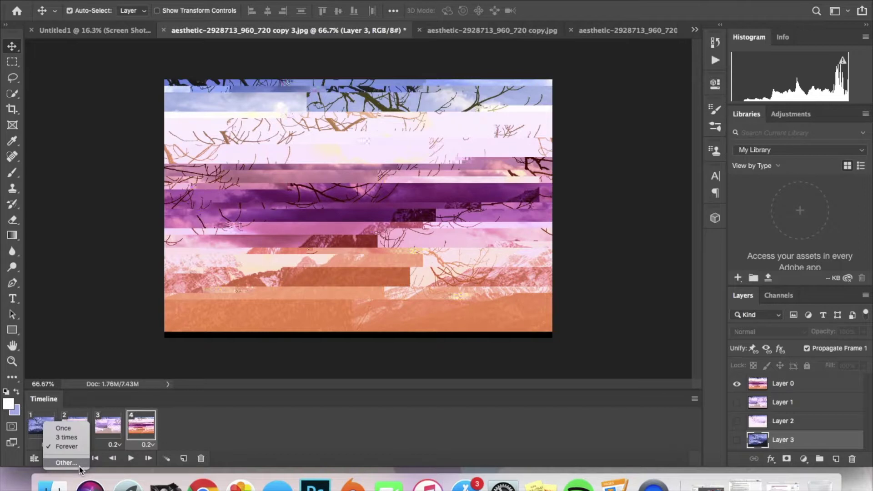
{"action": "left_click", "coordinate": [228, 437]}
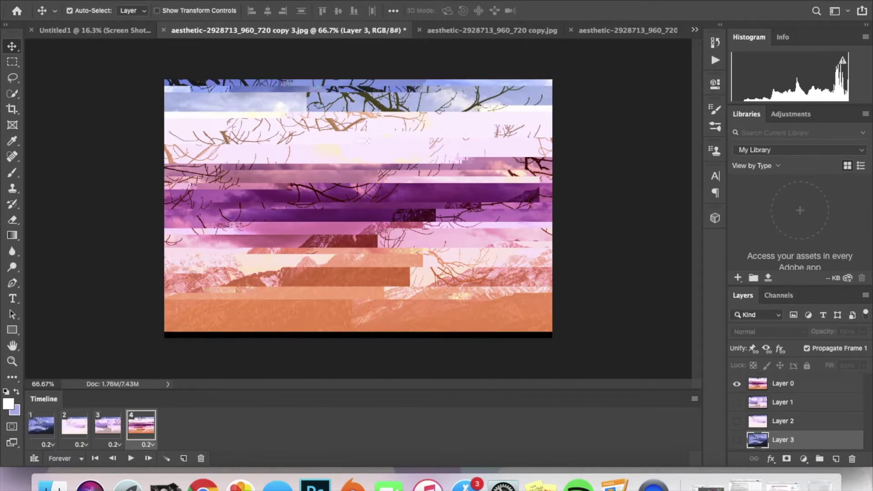
- Set up a GIF export with Save for Web (Legacy) at a width of 500 px and preview it in the browser
{"action": "left_click", "coordinate": [112, 0]}
{"action": "mouse_move", "coordinate": [165, 135]}
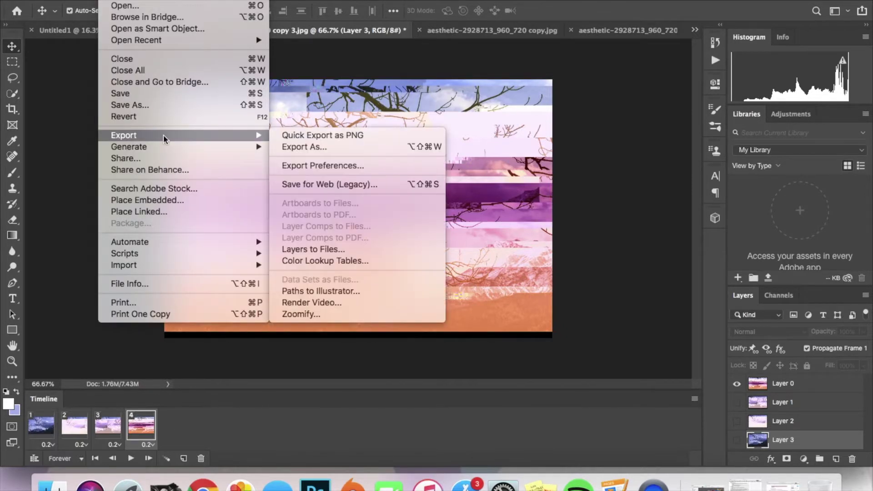
{"action": "left_click", "coordinate": [309, 183]}
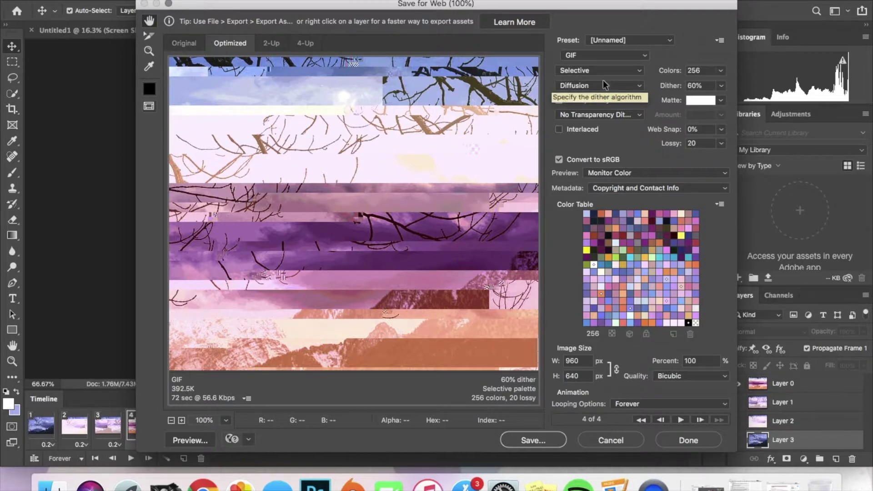
{"action": "double_click", "coordinate": [573, 361]}
{"action": "type", "text": "500"}
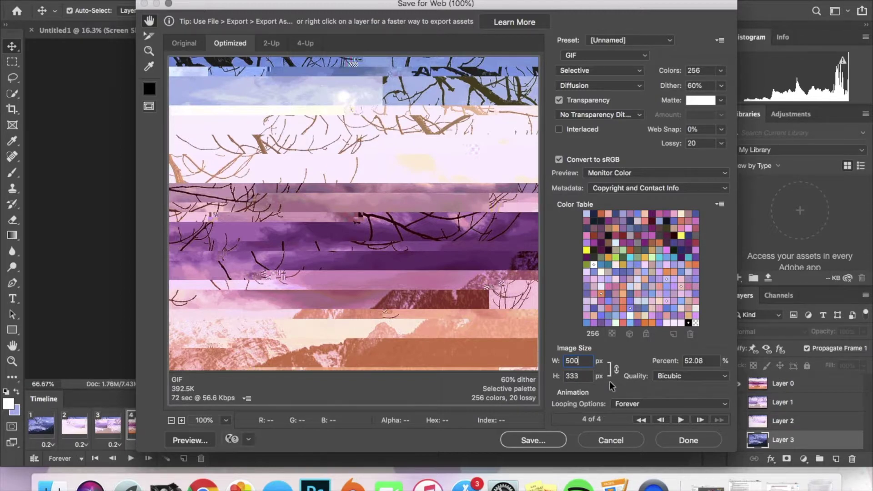
{"action": "left_click", "coordinate": [190, 440]}
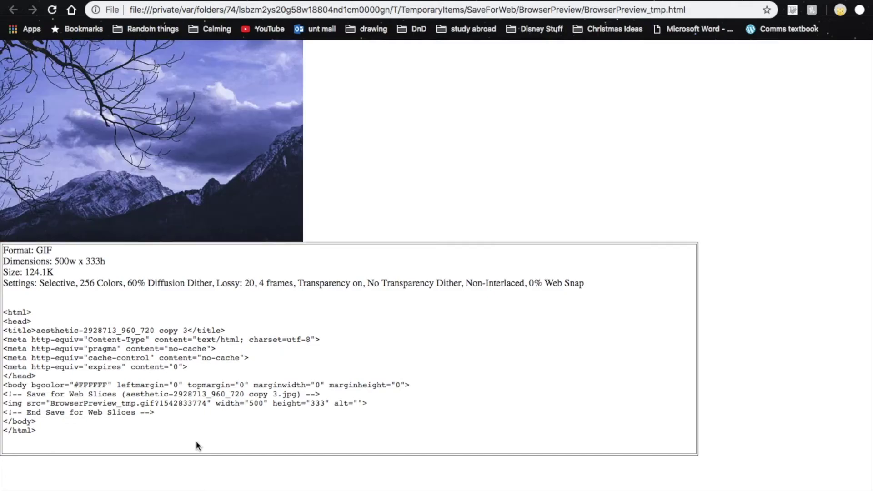
{"action": "key", "text": "super+Tab"}
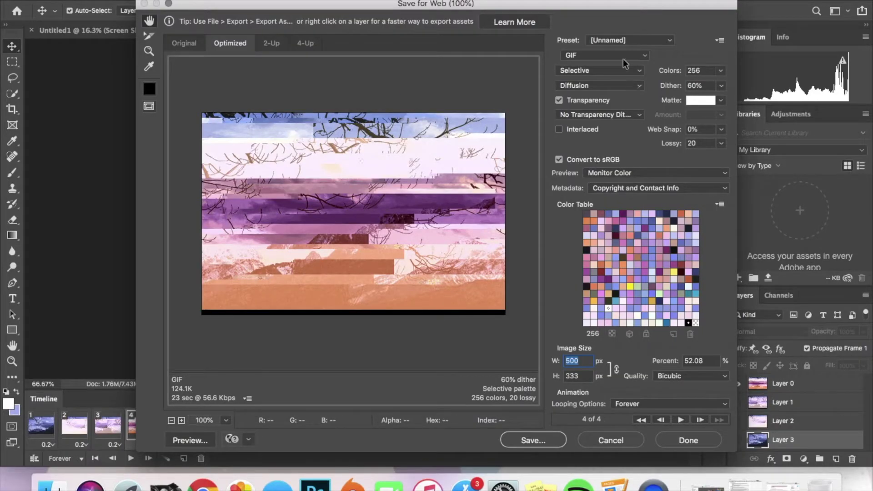
- Save the GIF export to the Desktop as Landscape Glitch in the HTML and Images format with default settings
{"action": "left_click", "coordinate": [541, 440]}
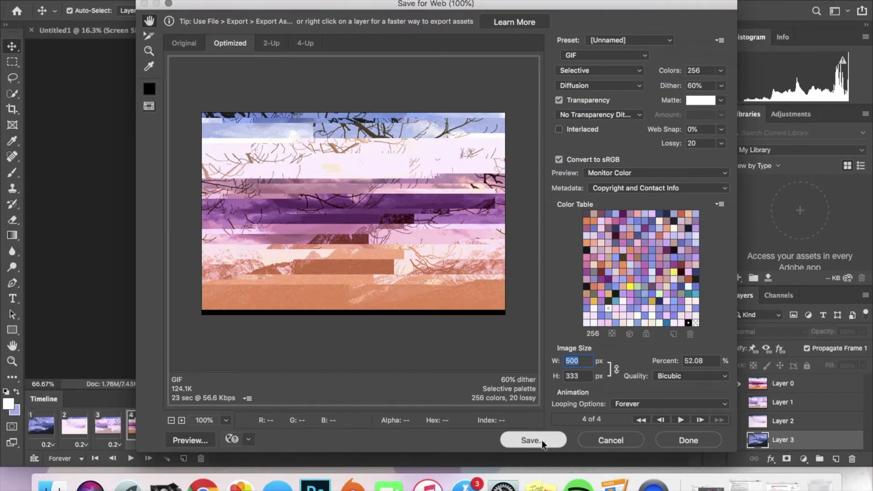
{"action": "type", "text": "Landscape Glitch"}
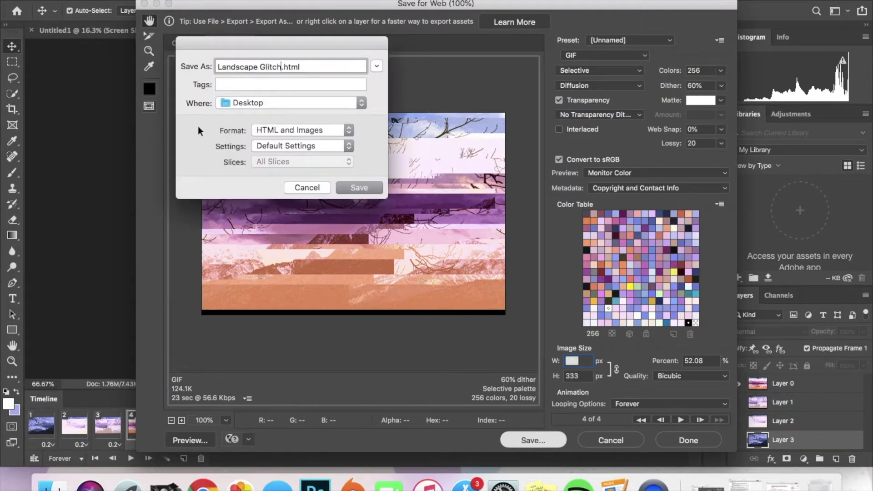
{"action": "left_click", "coordinate": [274, 107]}
{"action": "left_click", "coordinate": [274, 106]}
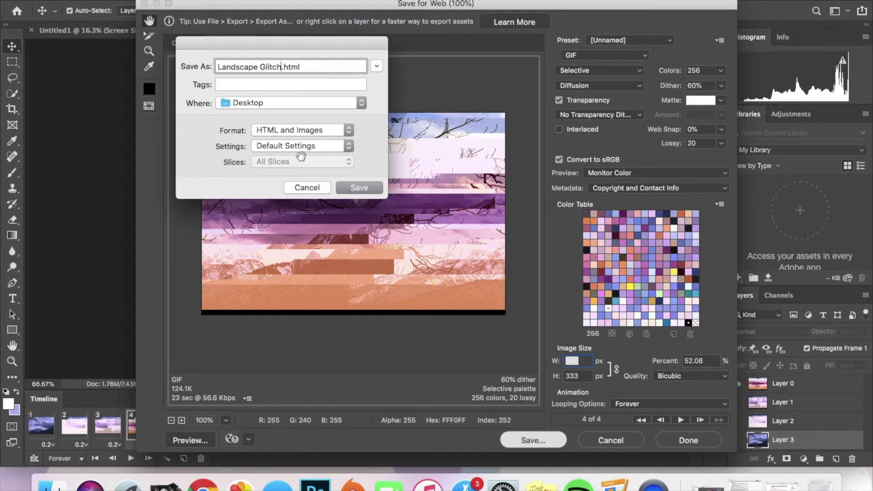
{"action": "left_click", "coordinate": [369, 194]}
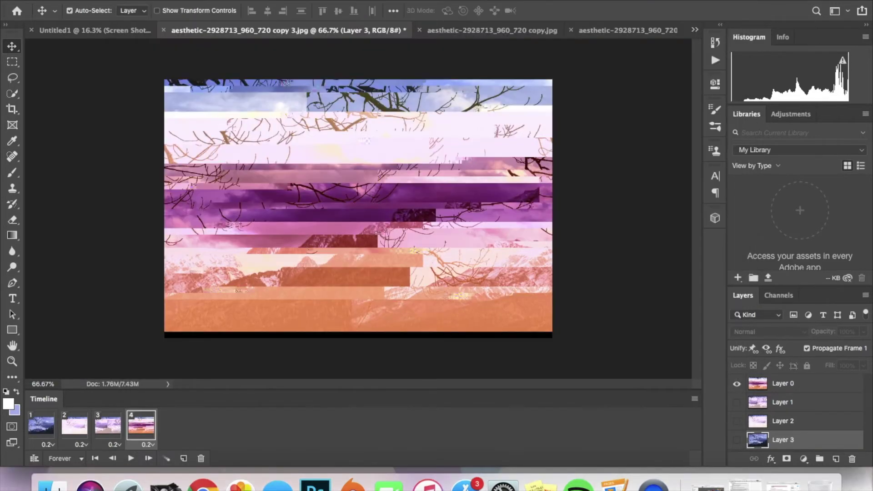
- Switch to the desktop and move the exported images folder and Landscape-Glitch.html to the free area below the landscape JPGs
{"action": "left_click", "coordinate": [25, 2]}
{"action": "left_click_drag", "start_coordinate": [841, 146], "coordinate": [689, 282]}
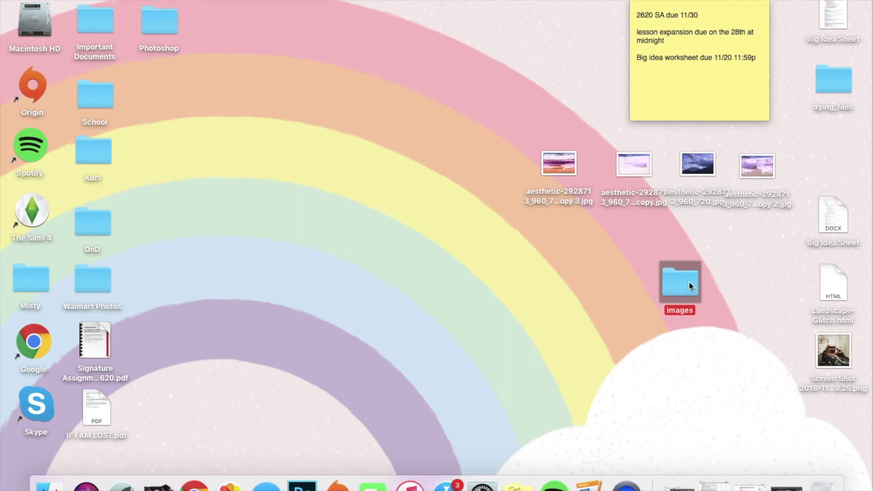
{"action": "left_click_drag", "start_coordinate": [833, 284], "coordinate": [574, 278]}
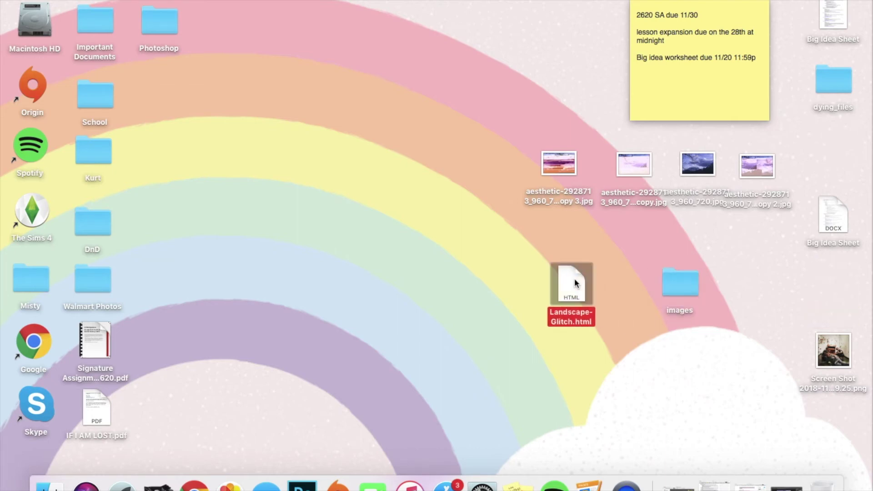
- Open Landscape-Glitch.html in the browser and save its animated image to the Desktop as Landscape-Glitch.gif
{"action": "double_click", "coordinate": [574, 278]}
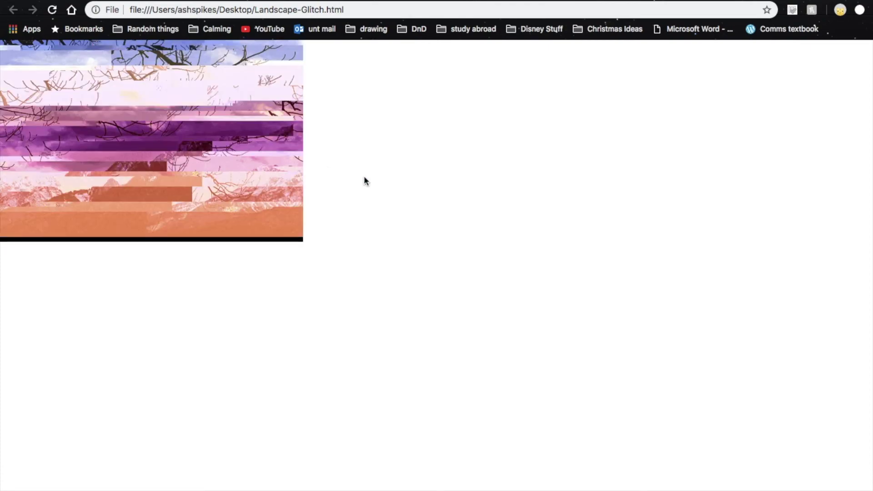
{"action": "right_click", "coordinate": [133, 145]}
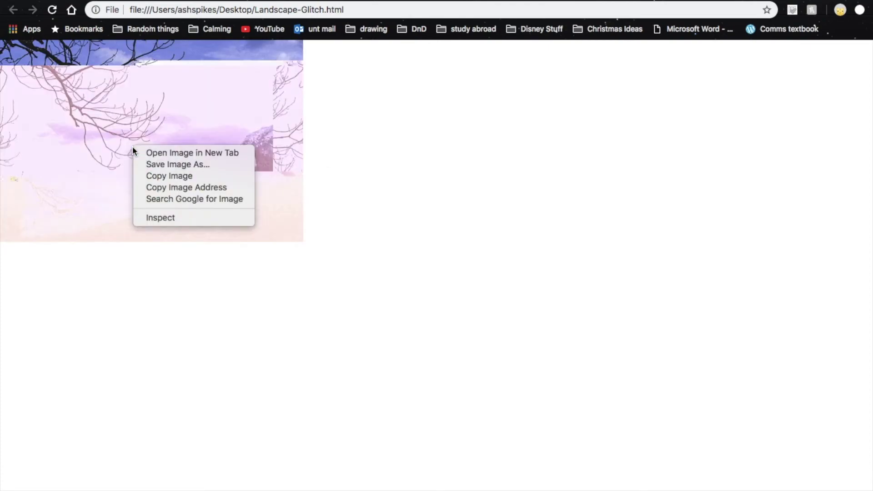
{"action": "left_click", "coordinate": [209, 164]}
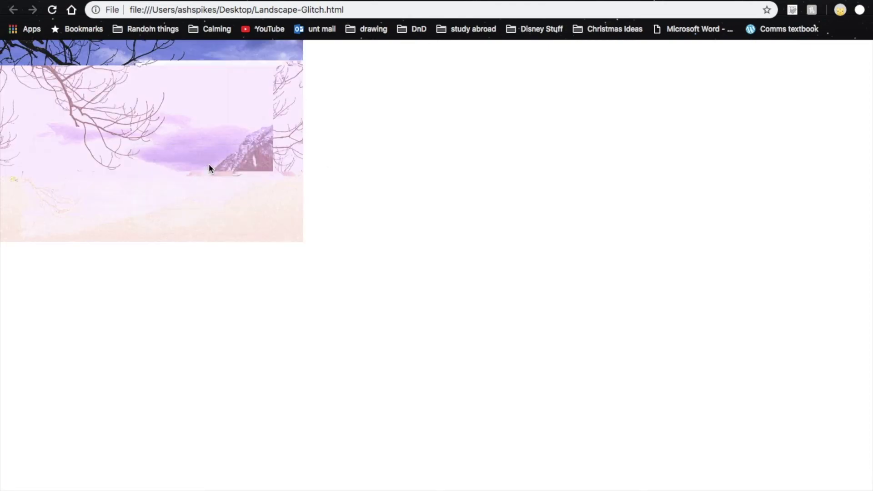
{"action": "left_click", "coordinate": [621, 319]}
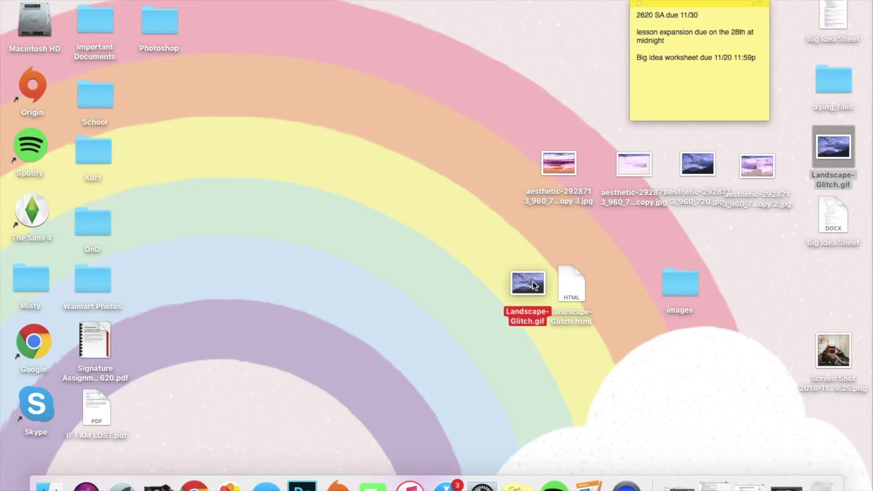
- Move Landscape-Glitch.gif to the free desktop area beside the HTML file and select it
{"action": "left_click_drag", "start_coordinate": [463, 273], "coordinate": [464, 274]}
{"action": "left_click", "coordinate": [490, 352]}
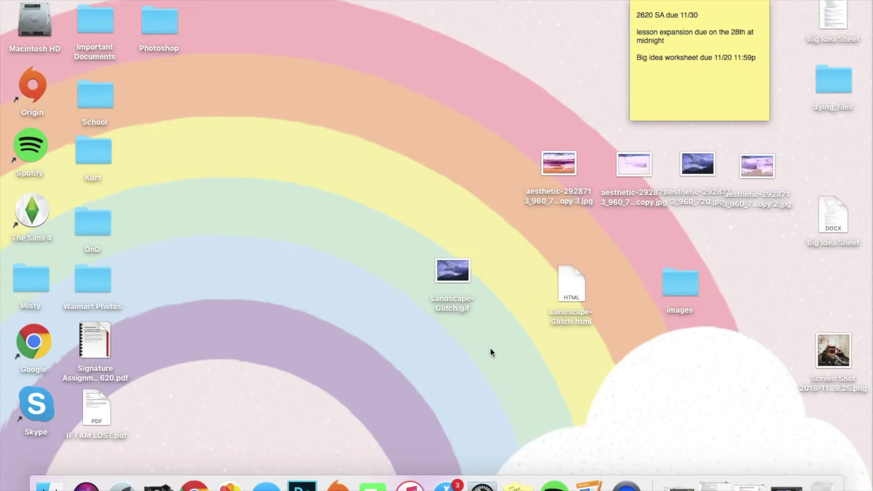
{"action": "left_click", "coordinate": [453, 272]}
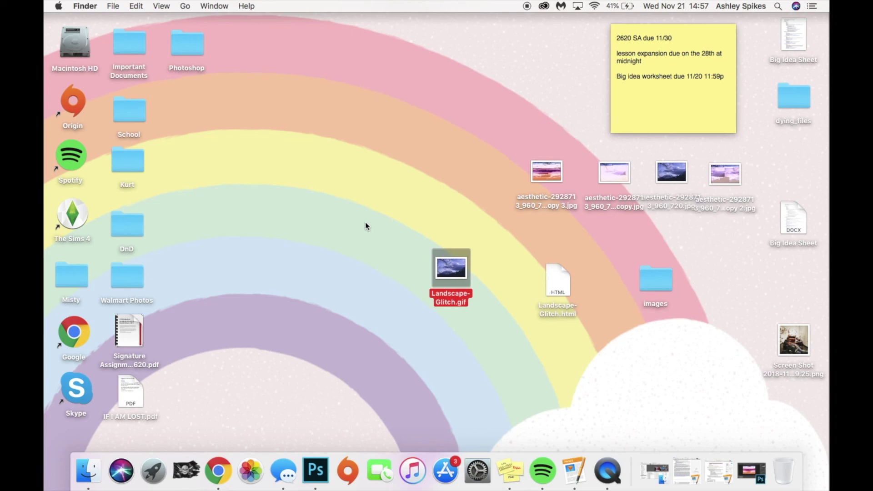